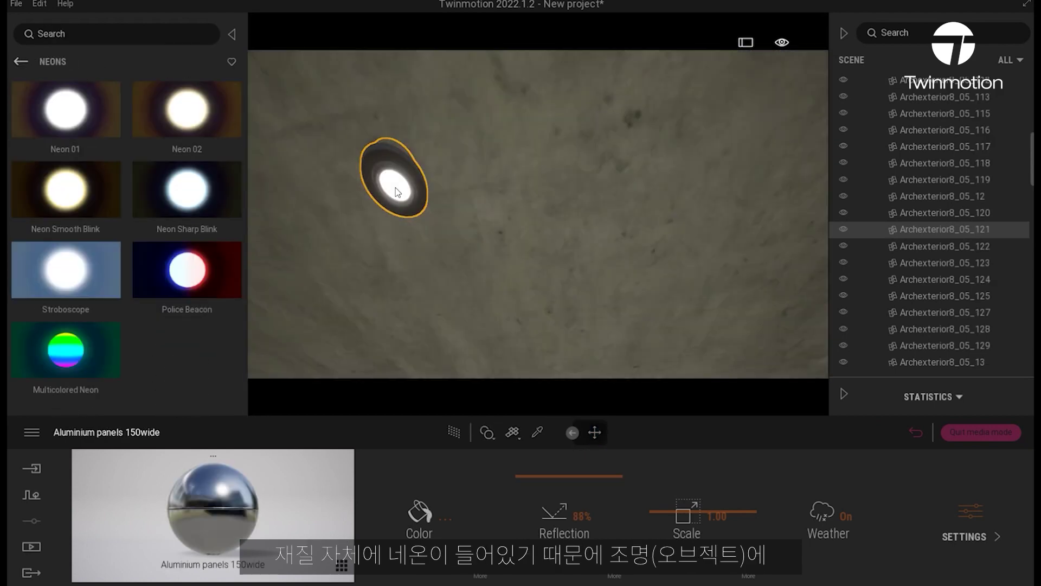
Add a landscape terrain behind the buildings and cover it with the Grass 4 material
{"action": "left_click", "coordinate": [439, 295]}
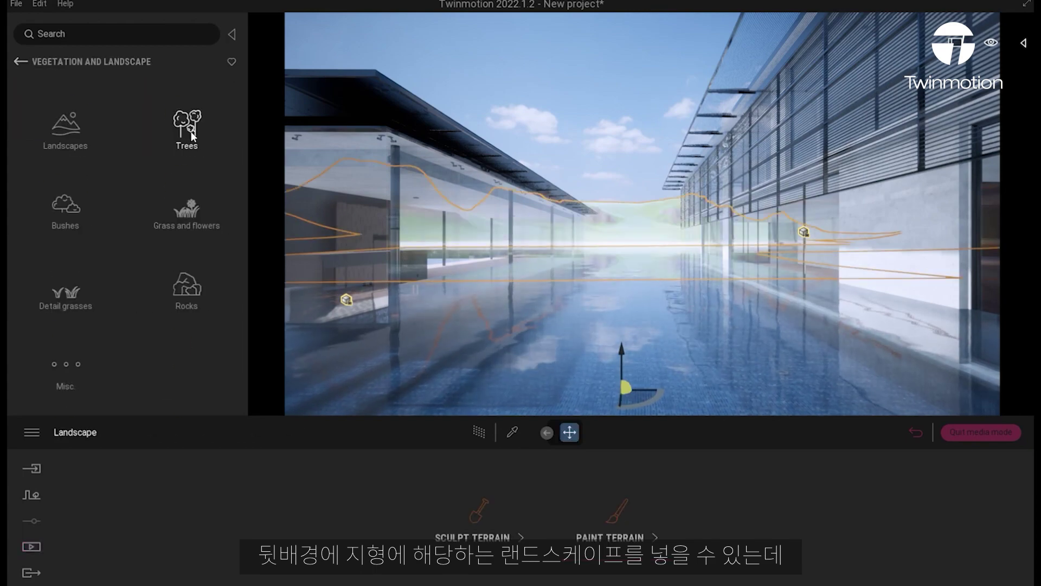
{"action": "left_click", "coordinate": [186, 128]}
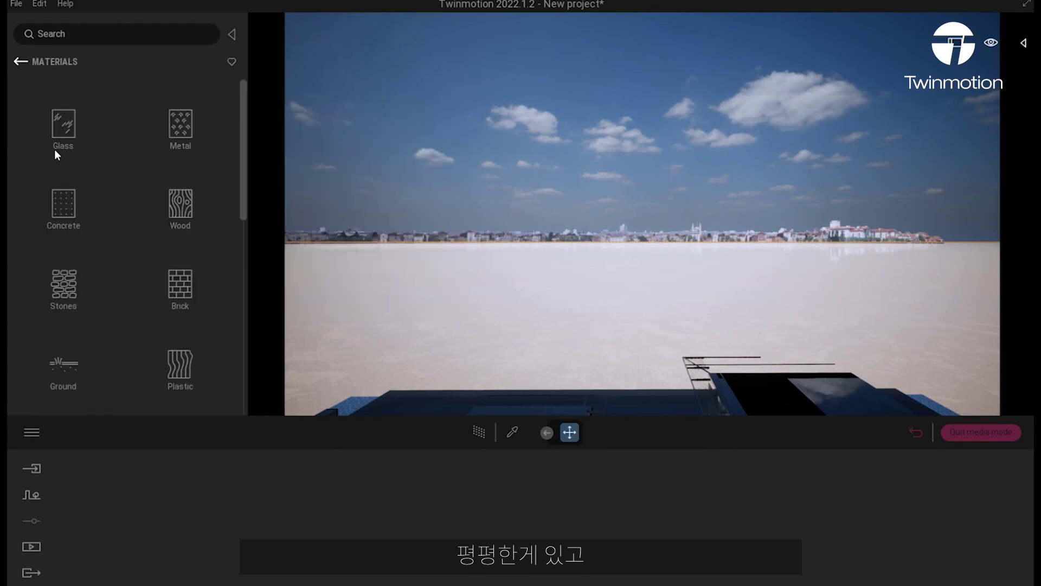
{"action": "left_click", "coordinate": [176, 127]}
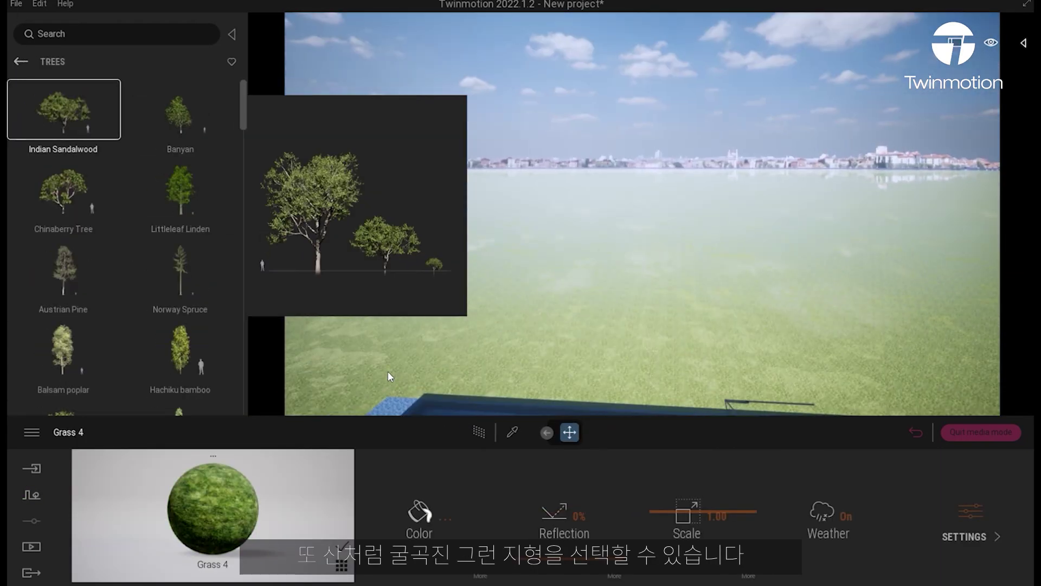
Plant Indian Sandalwood, Austrian Pine and European Mountain Ash trees around the site, with Palmetto and other palms close to the building
{"action": "left_click_drag", "start_coordinate": [384, 377], "coordinate": [546, 340]}
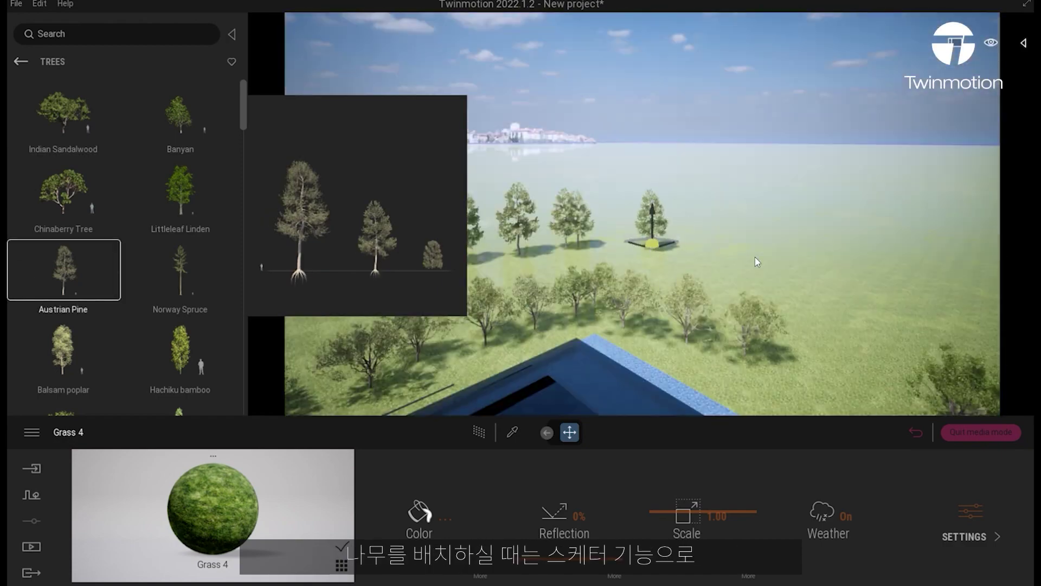
{"action": "right_click_drag", "start_coordinate": [757, 262], "coordinate": [737, 327]}
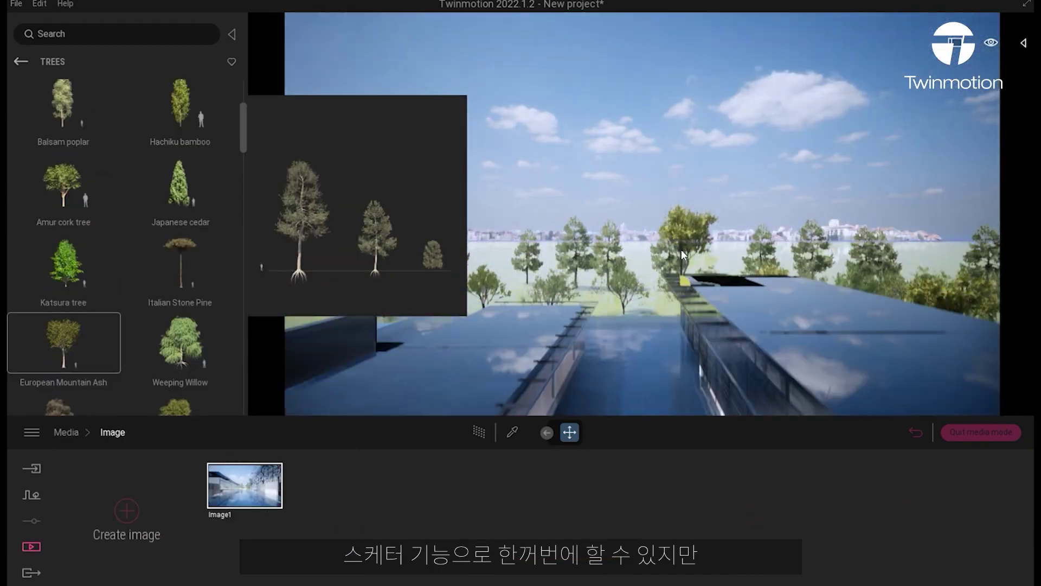
{"action": "mouse_move", "coordinate": [925, 126]}
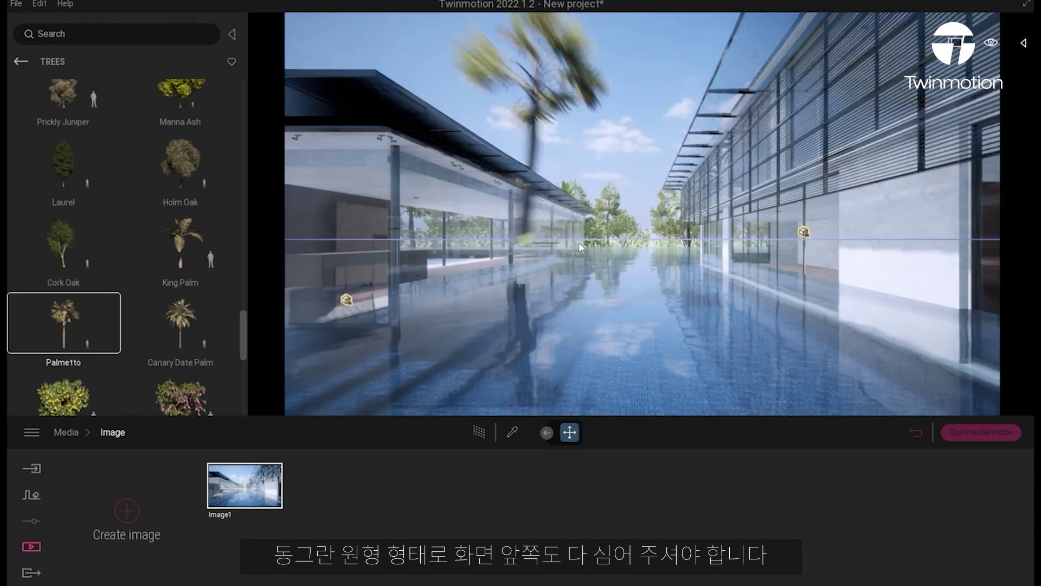
{"action": "scroll", "coordinate": [149, 251], "scroll_direction": "down", "scroll_amount": 3}
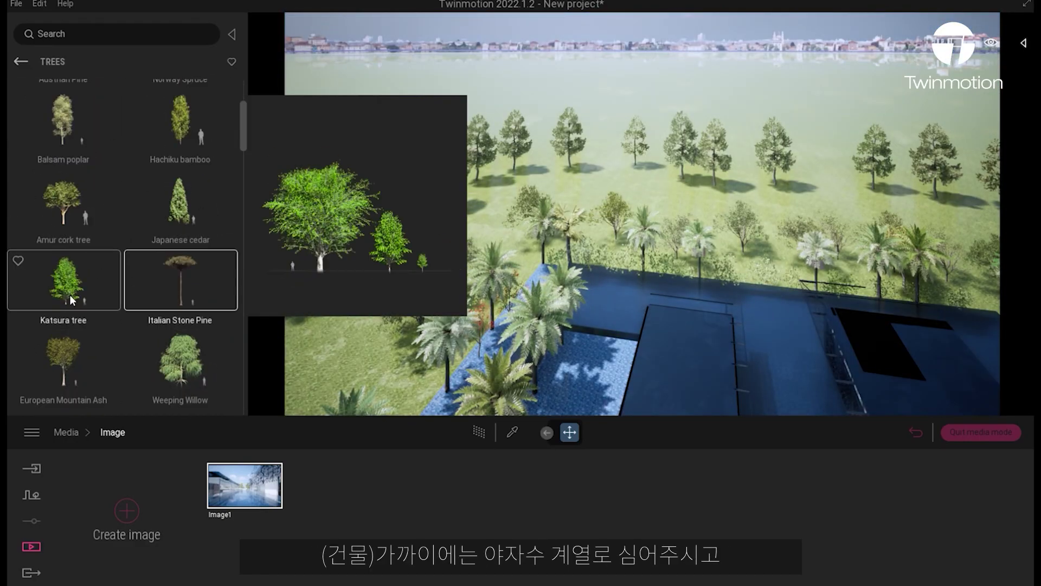
{"action": "scroll", "coordinate": [71, 298], "scroll_direction": "down", "scroll_amount": 3}
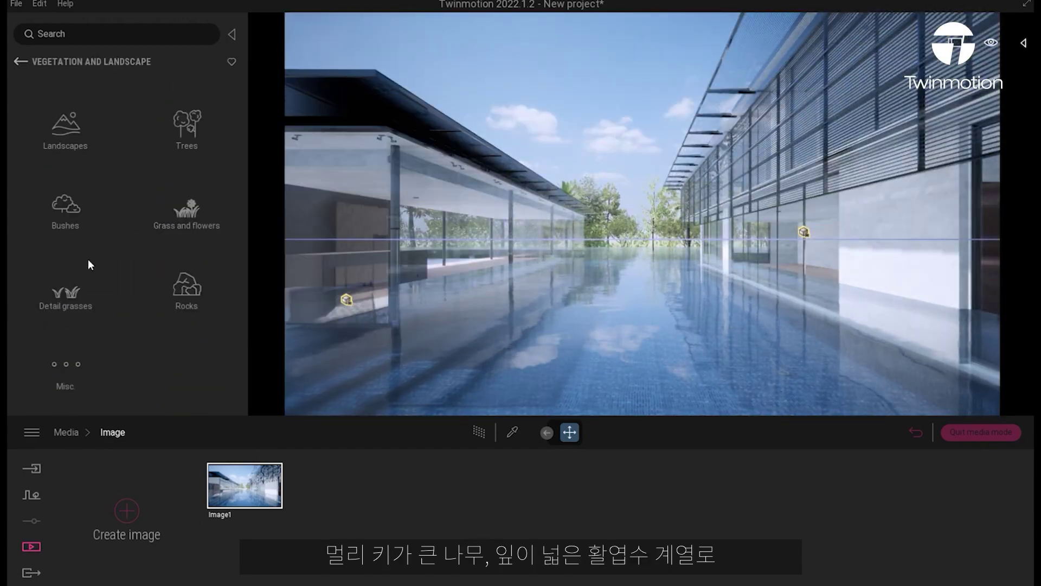
Place The Death Squad birds in the sky and the Wanda fish in the pool
{"action": "scroll", "coordinate": [201, 386], "scroll_direction": "down", "scroll_amount": 5}
{"action": "left_click_drag", "start_coordinate": [635, 252], "coordinate": [603, 204]}
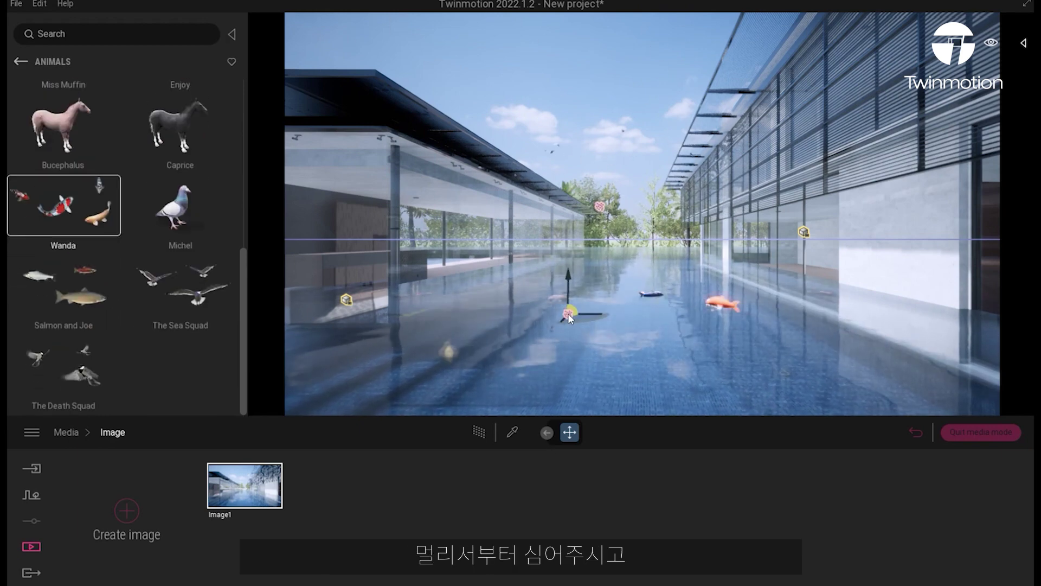
Place a Vixen seat and a Vixen 2 seater in the living room and recolor the 2 seater's fabric red
{"action": "left_click", "coordinate": [21, 61]}
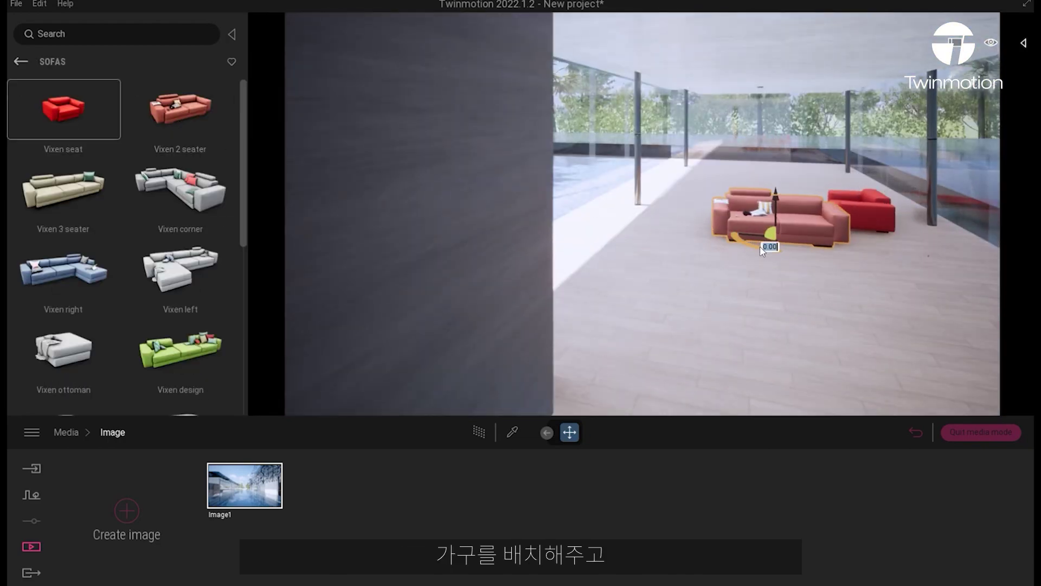
{"action": "left_click", "coordinate": [818, 243]}
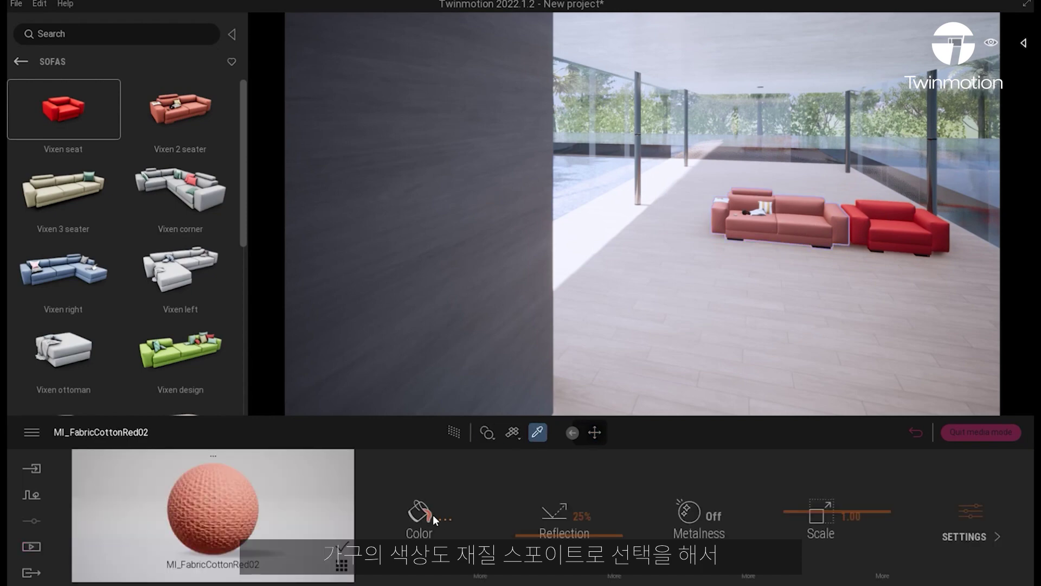
{"action": "left_click", "coordinate": [419, 515]}
{"action": "left_click", "coordinate": [133, 403]}
Place a Vixen design sofa opposite the other seats and add an oval coffee table between them
{"action": "left_click_drag", "start_coordinate": [181, 350], "coordinate": [867, 323]}
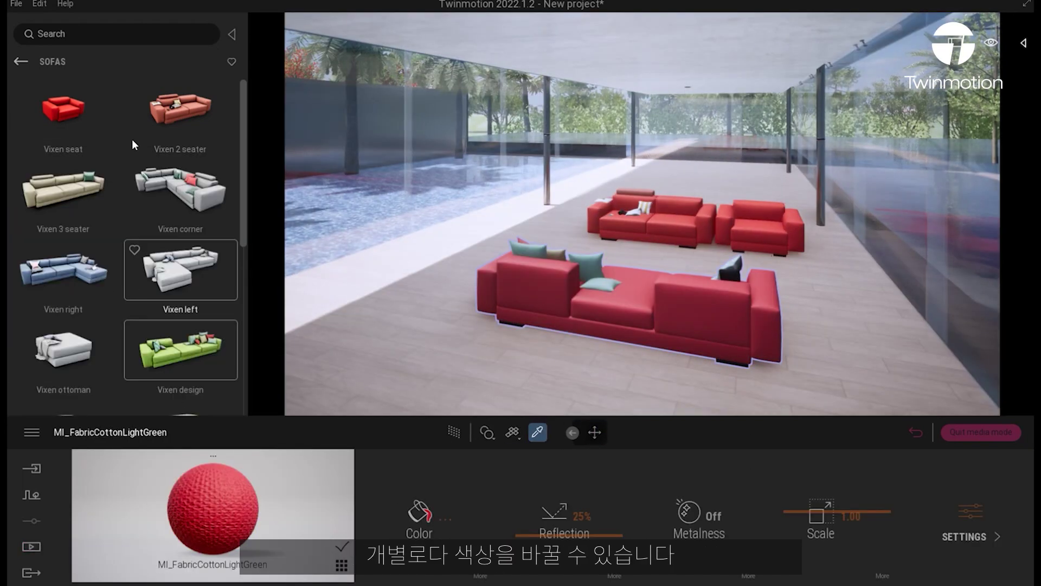
{"action": "scroll", "coordinate": [185, 340], "scroll_direction": "down", "scroll_amount": 3}
{"action": "left_click_drag", "start_coordinate": [181, 387], "coordinate": [652, 264]}
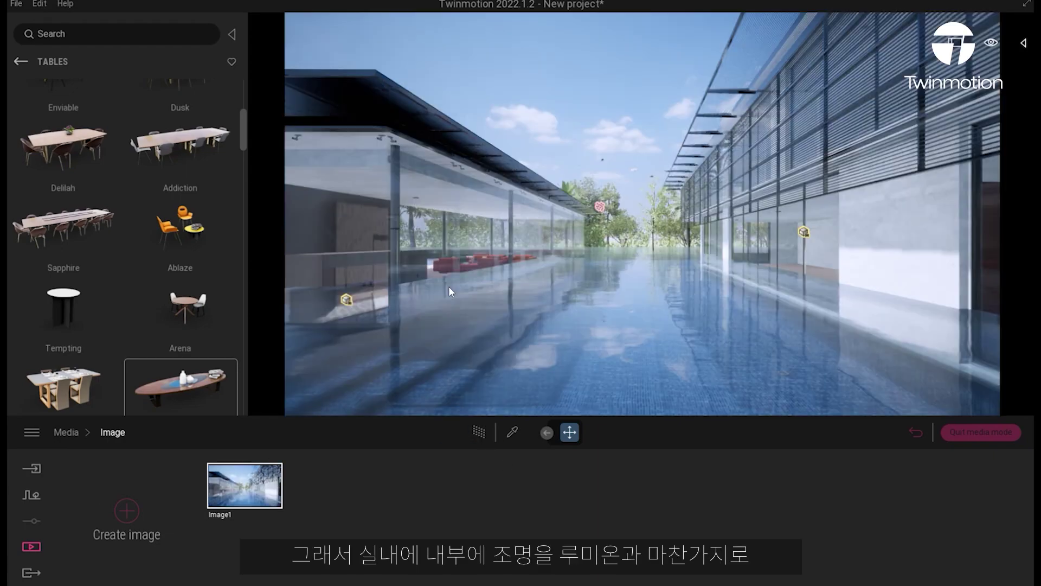
Place an area light on the ceiling by the wood-clad wall and reduce its intensity
{"action": "left_click", "coordinate": [22, 61]}
{"action": "left_click", "coordinate": [22, 61]}
{"action": "left_click", "coordinate": [22, 61]}
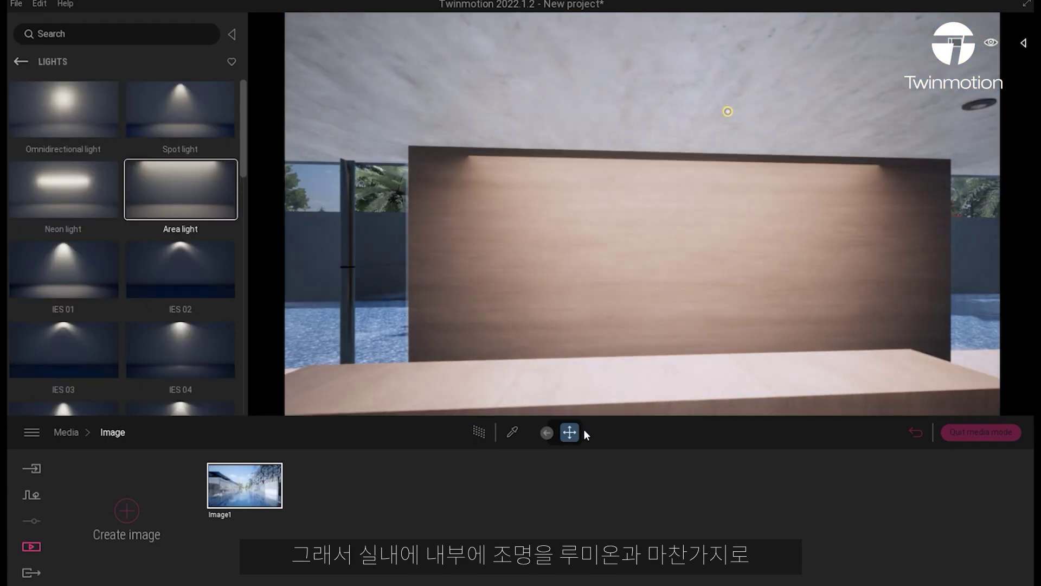
{"action": "left_click", "coordinate": [734, 126]}
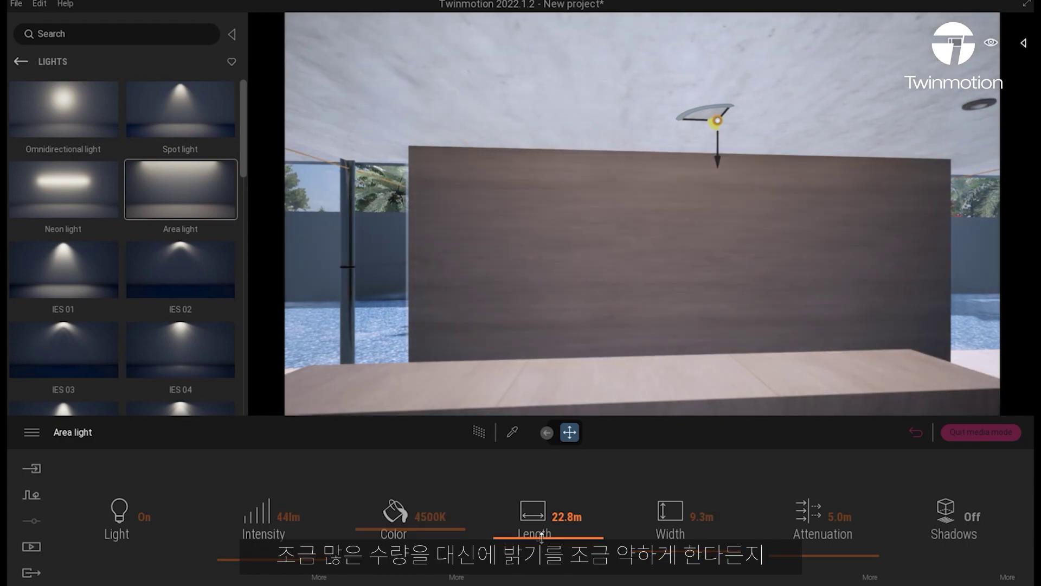
{"action": "left_click_drag", "start_coordinate": [329, 558], "coordinate": [270, 559]}
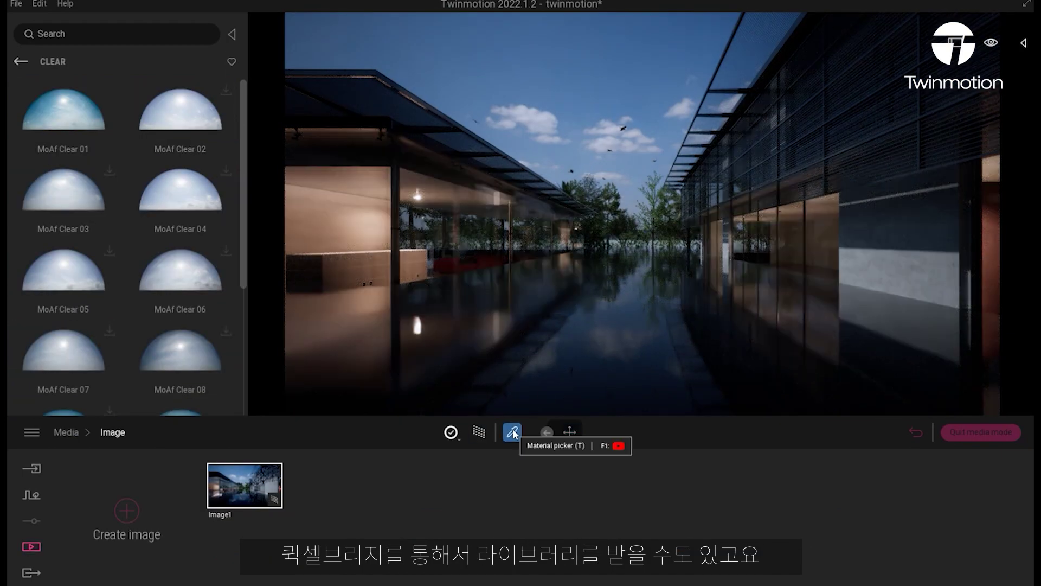
Sample the pool water's material with the material picker
{"action": "left_click", "coordinate": [512, 432]}
{"action": "left_click", "coordinate": [569, 337]}
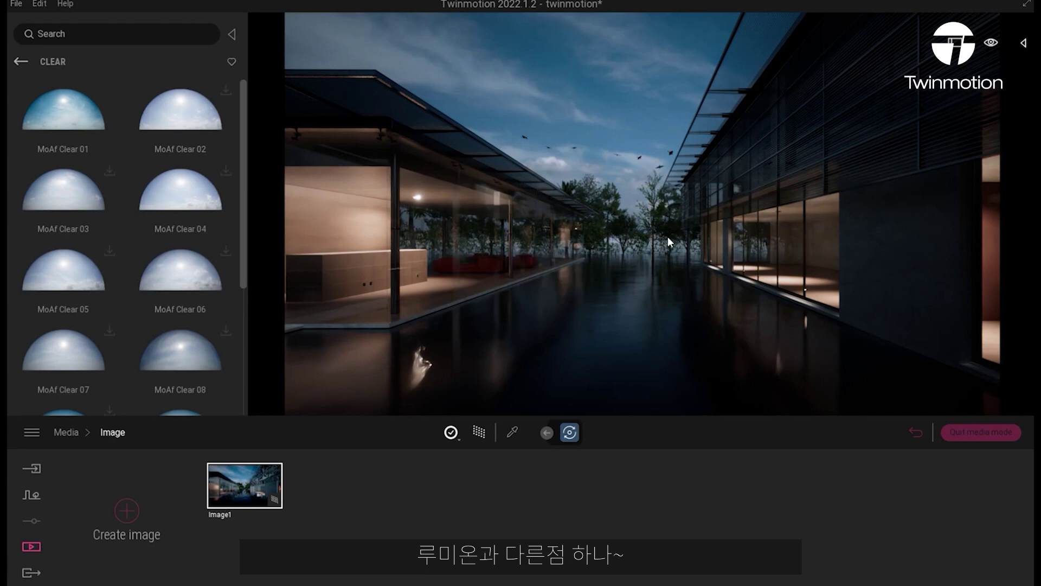
Browse the Clear skies, add the s14 skydome to the scene and return to the image view
{"action": "scroll", "coordinate": [96, 213], "scroll_direction": "down", "scroll_amount": 3}
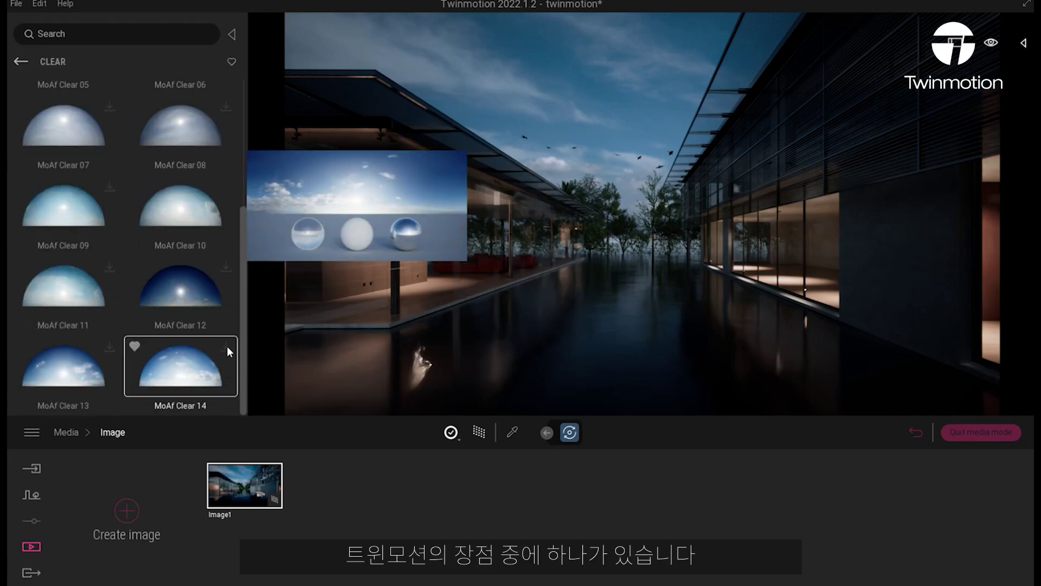
{"action": "left_click", "coordinate": [21, 62]}
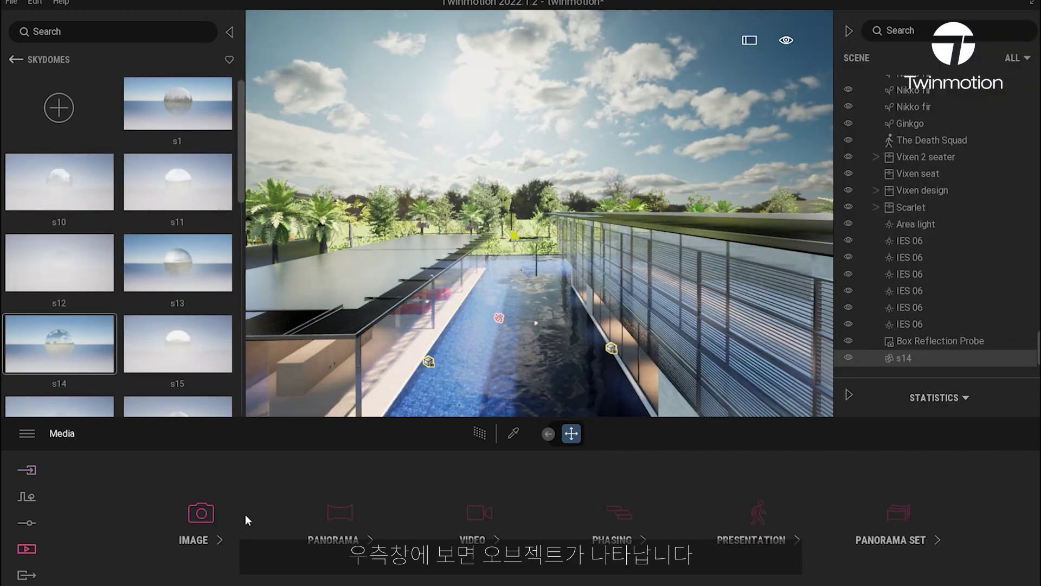
{"action": "left_click", "coordinate": [248, 520]}
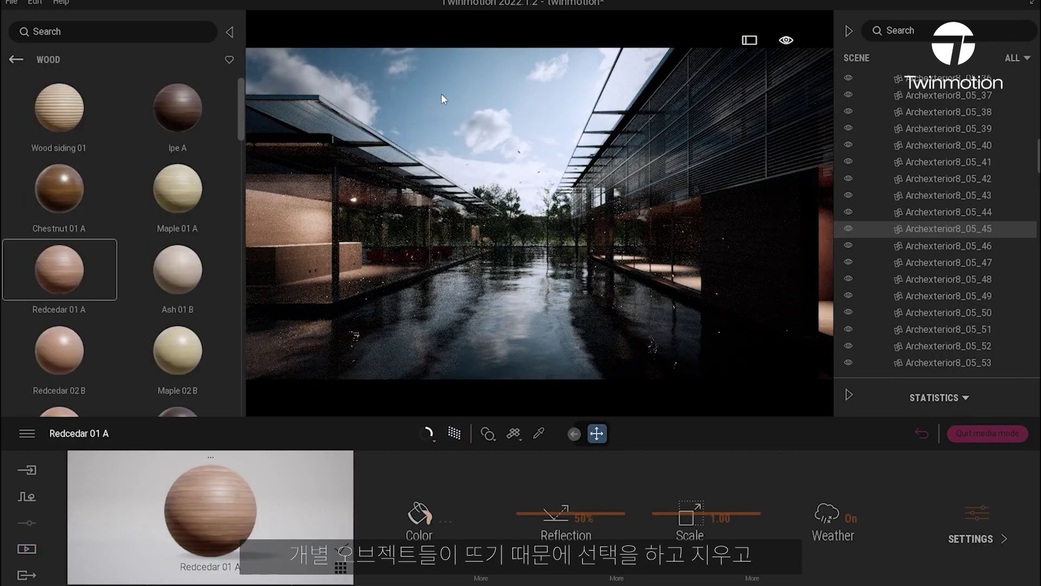
Pick the Pool 01 water material in the view and adjust its color
{"action": "left_click", "coordinate": [461, 325]}
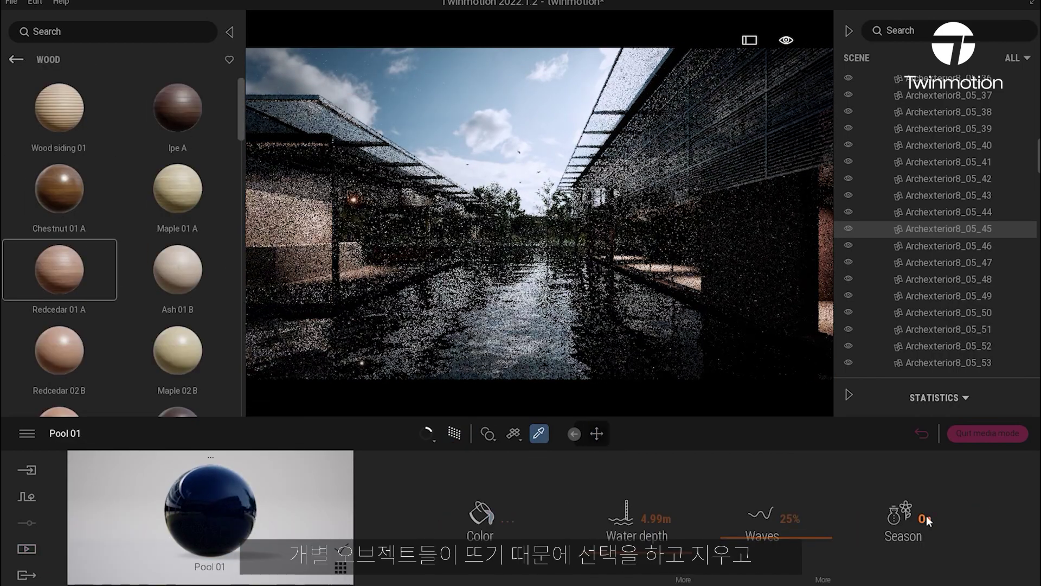
{"action": "left_click", "coordinate": [481, 515]}
{"action": "left_click_drag", "start_coordinate": [45, 282], "coordinate": [45, 219]}
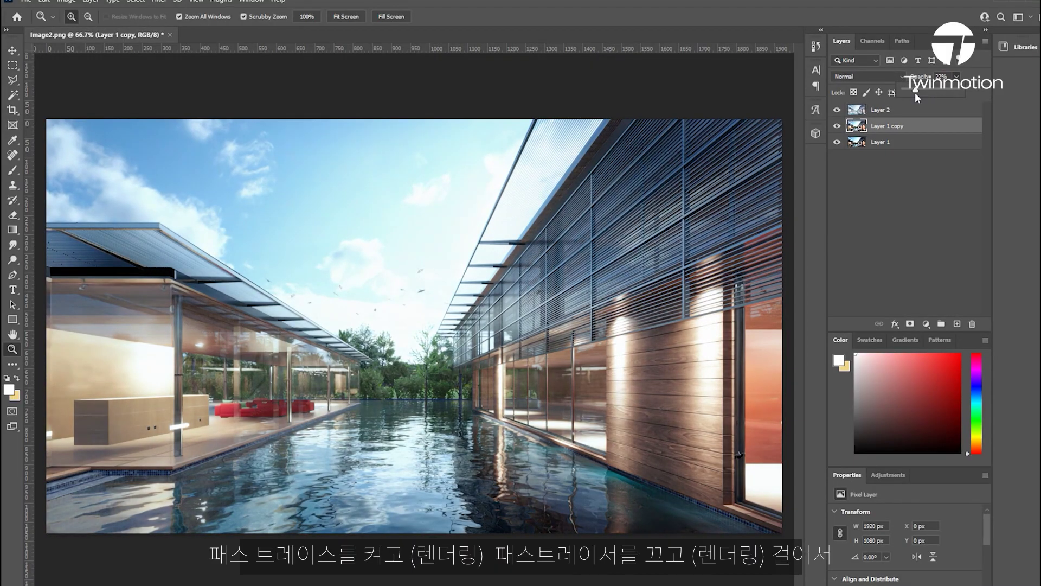
Switch to Photoshop, outline the pool water with the lasso on Layer 2 and create a new layer from the selection
{"action": "left_click", "coordinate": [889, 110]}
{"action": "key", "text": "l"}
{"action": "double_click", "coordinate": [770, 541]}
{"action": "key", "text": "ctrl+j"}
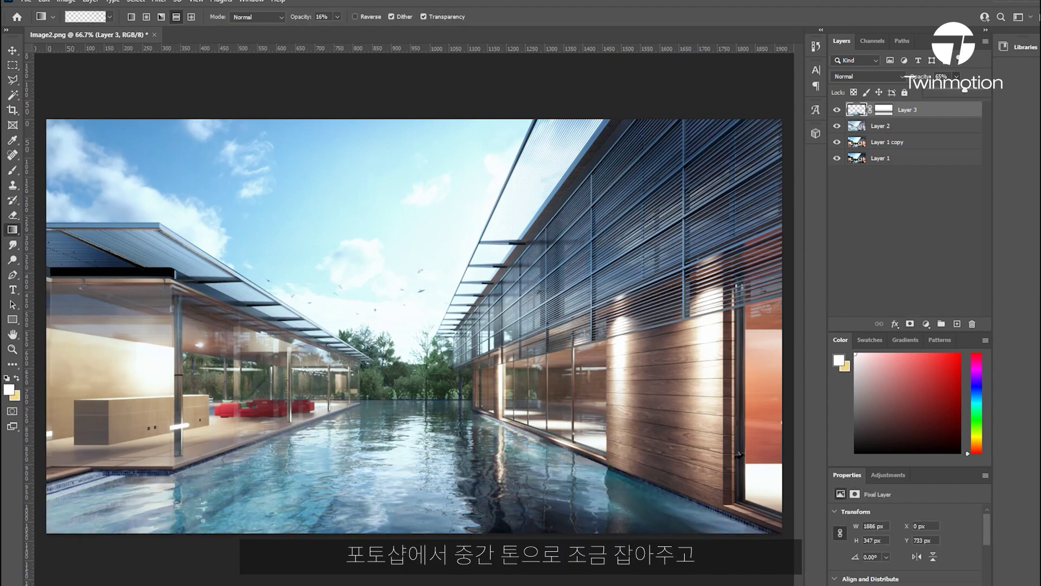
Try different blending modes, including Overlay, on the new pool water layer
{"action": "left_click", "coordinate": [867, 76]}
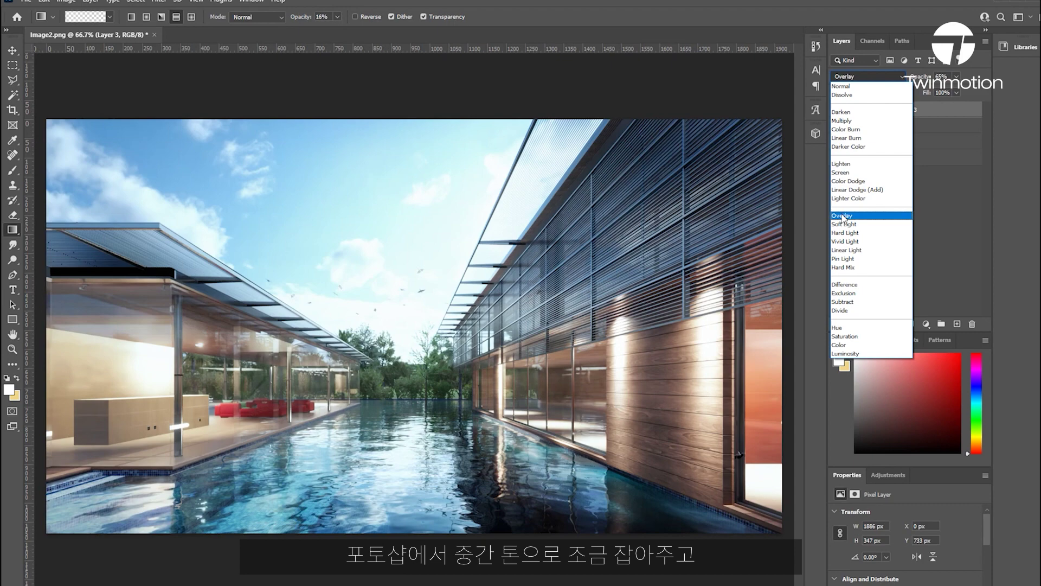
{"action": "left_click", "coordinate": [849, 198]}
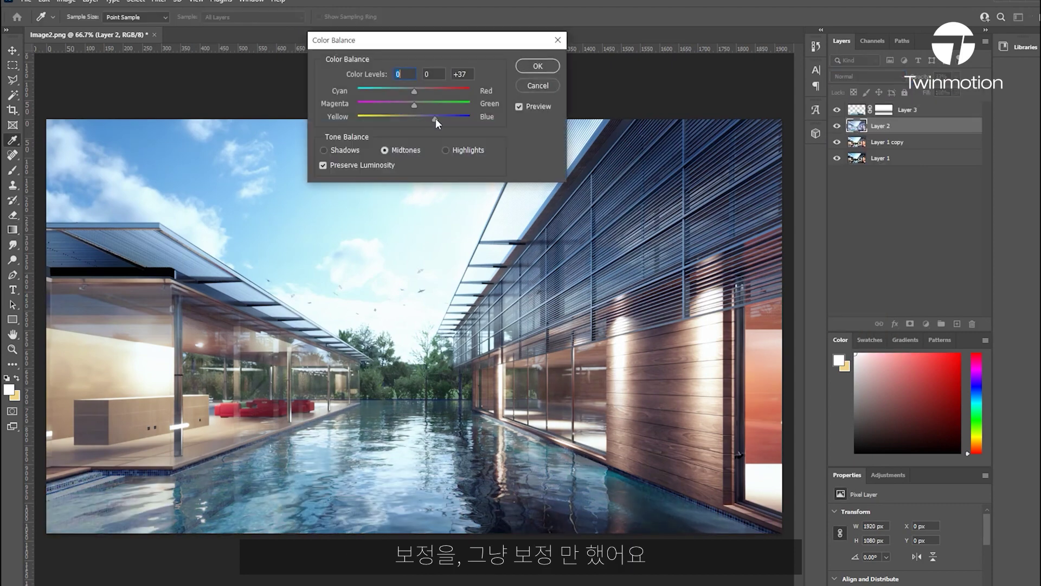
Apply a +37 blue midtone color balance to Layer 2 and run the Camera Raw filter on the second copy of Layer 1
{"action": "key", "text": "Return"}
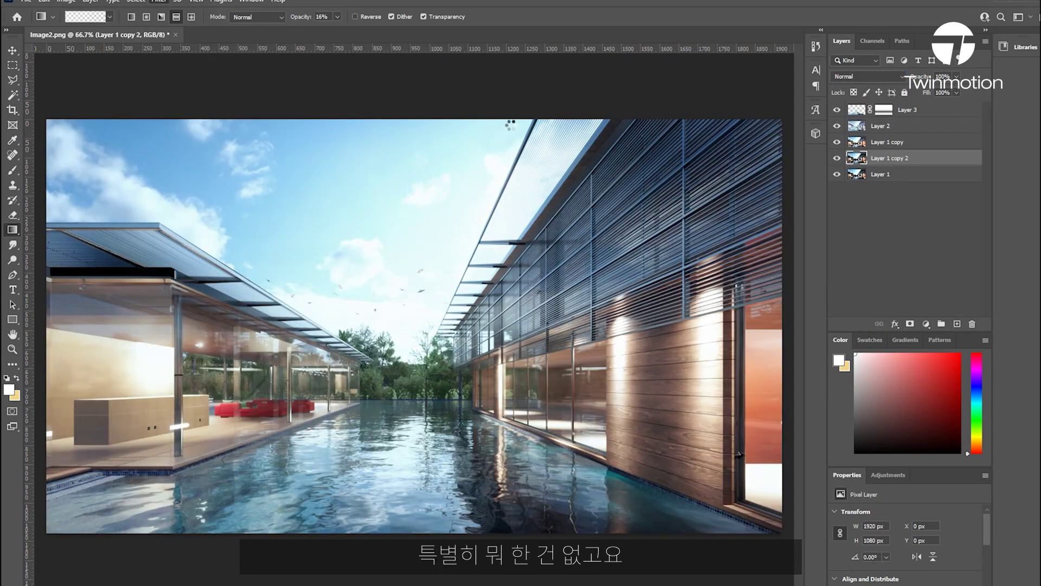
{"action": "key", "text": "shift+ctrl+a"}
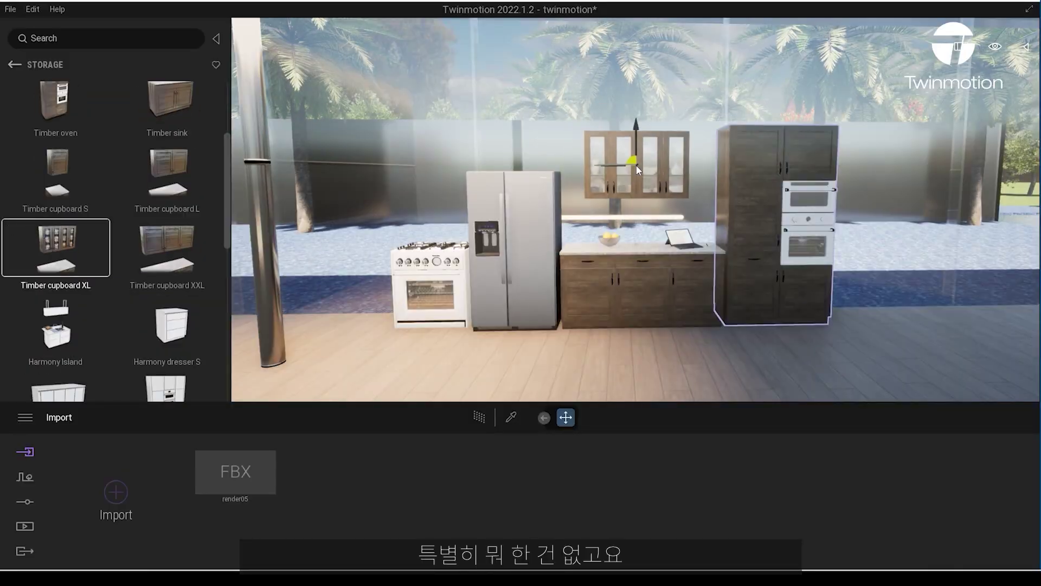
Switch back to Twinmotion and position a Timber cupboard XL above the kitchen counter
{"action": "left_click_drag", "start_coordinate": [637, 170], "coordinate": [63, 271]}
{"action": "scroll", "coordinate": [63, 275], "scroll_direction": "down", "scroll_amount": 3}
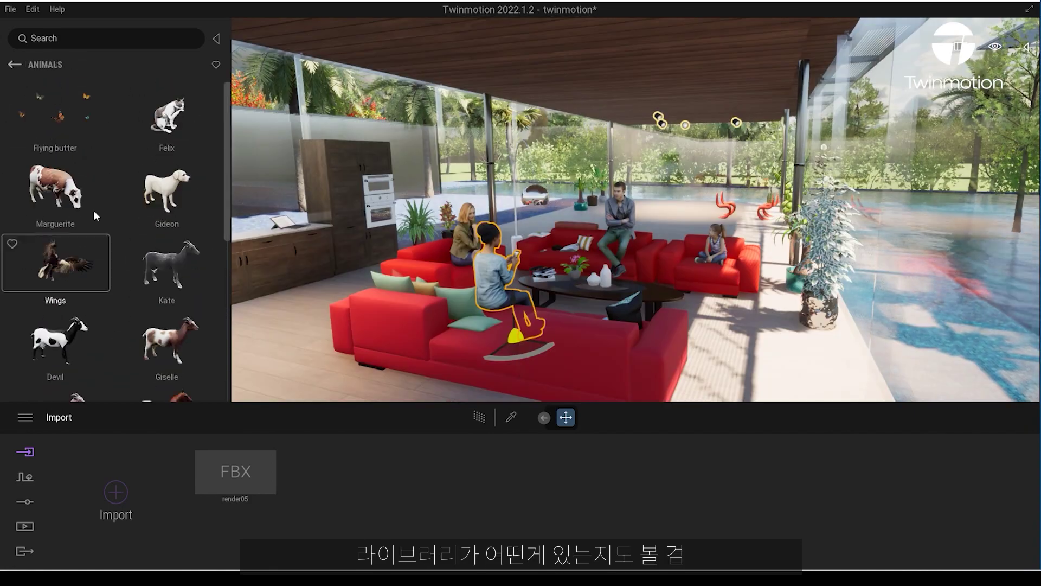
Add a dog beside the standing man outdoors and paint daisies along the wall next to the palms
{"action": "scroll", "coordinate": [98, 233], "scroll_direction": "down", "scroll_amount": 3}
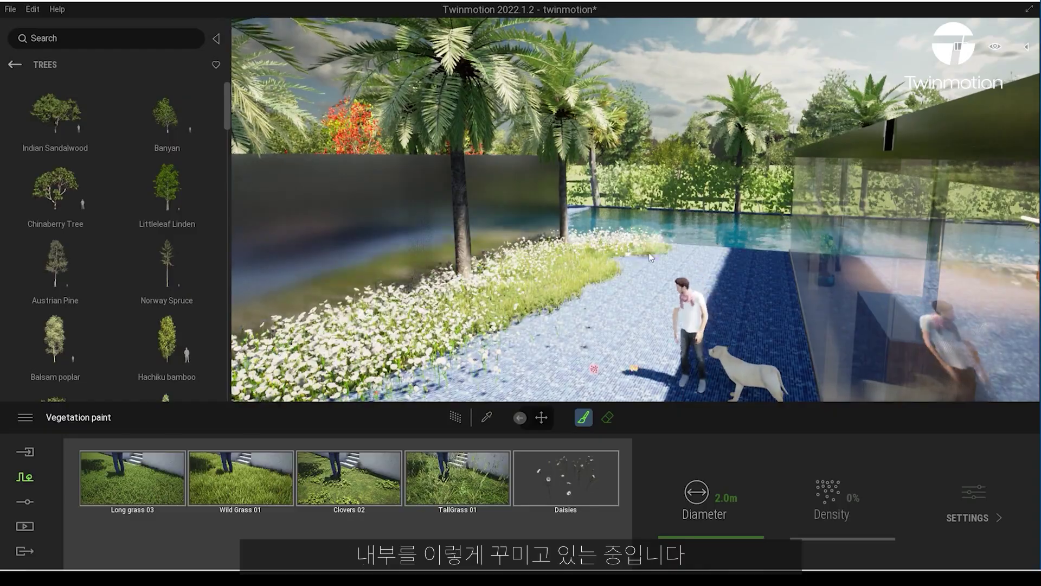
{"action": "right_click_drag", "start_coordinate": [679, 282], "coordinate": [768, 354]}
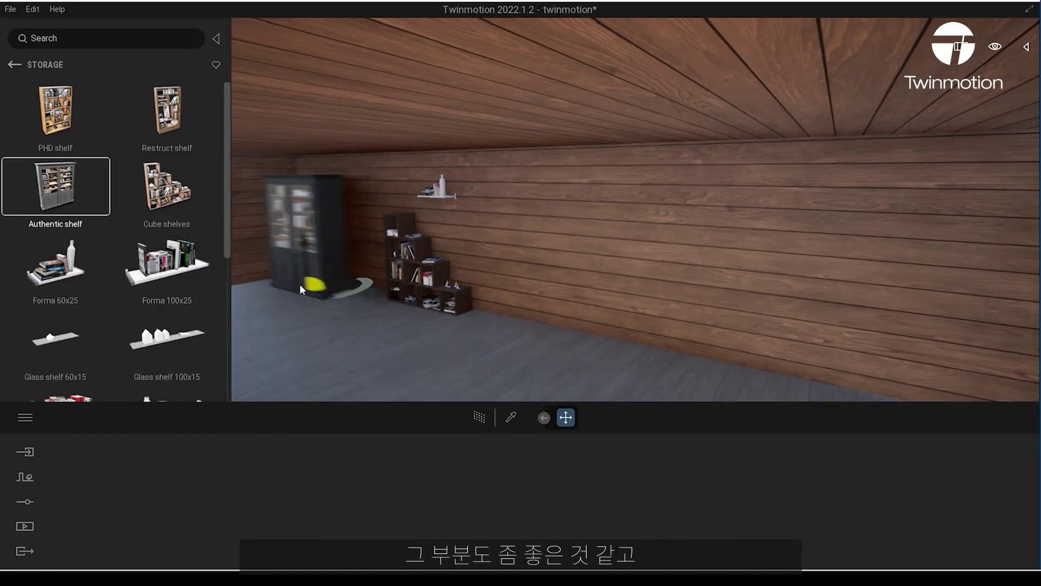
Furnish the wood-panelled room with an Authentic shelf and hang a Frame Composition x9 on the wall
{"action": "left_click", "coordinate": [422, 314]}
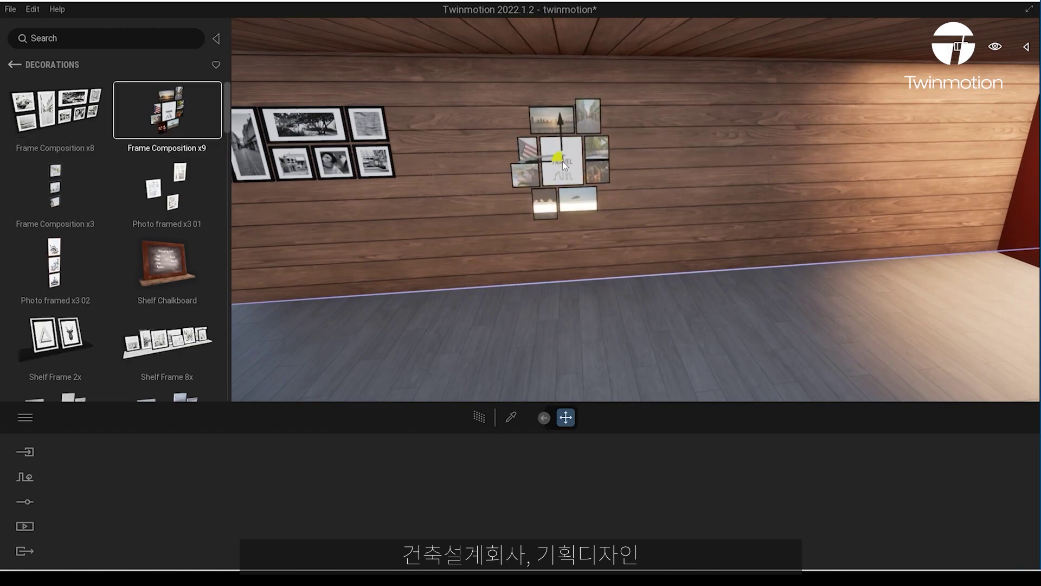
{"action": "left_click", "coordinate": [57, 356]}
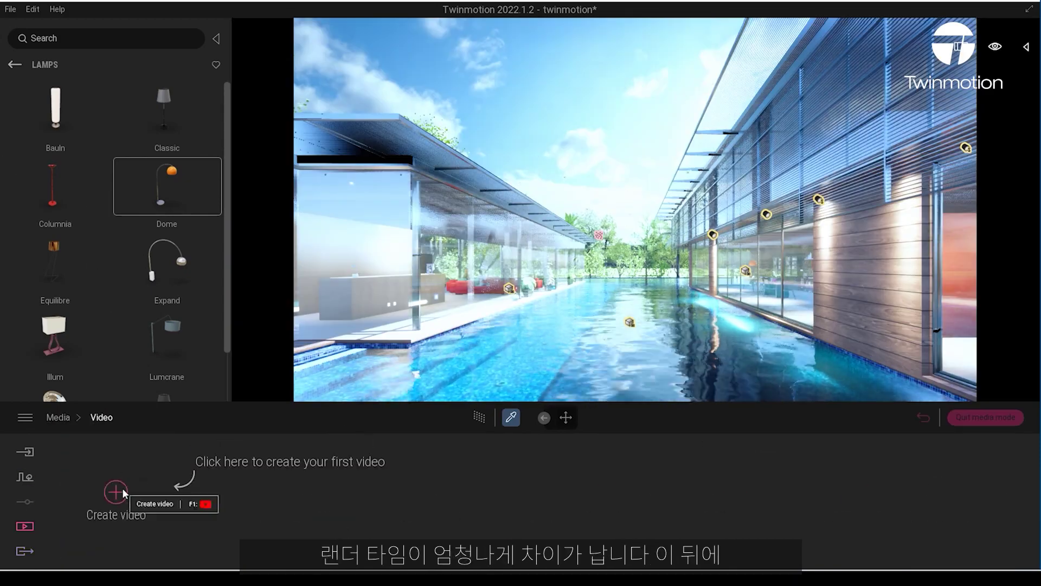
Create a new video and add a second camera keyframe farther along the pool
{"action": "left_click", "coordinate": [116, 492]}
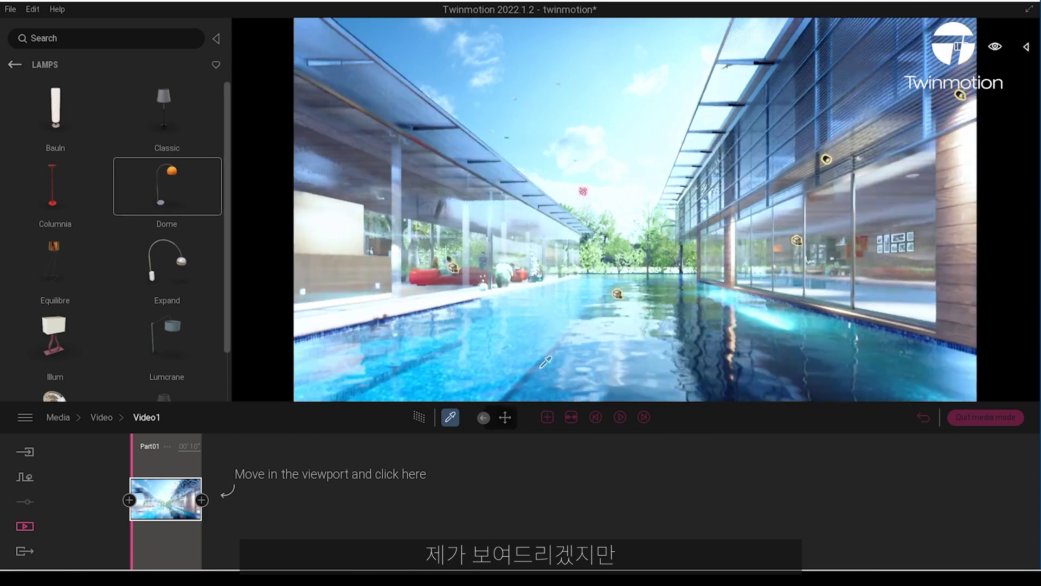
{"action": "left_click", "coordinate": [202, 500]}
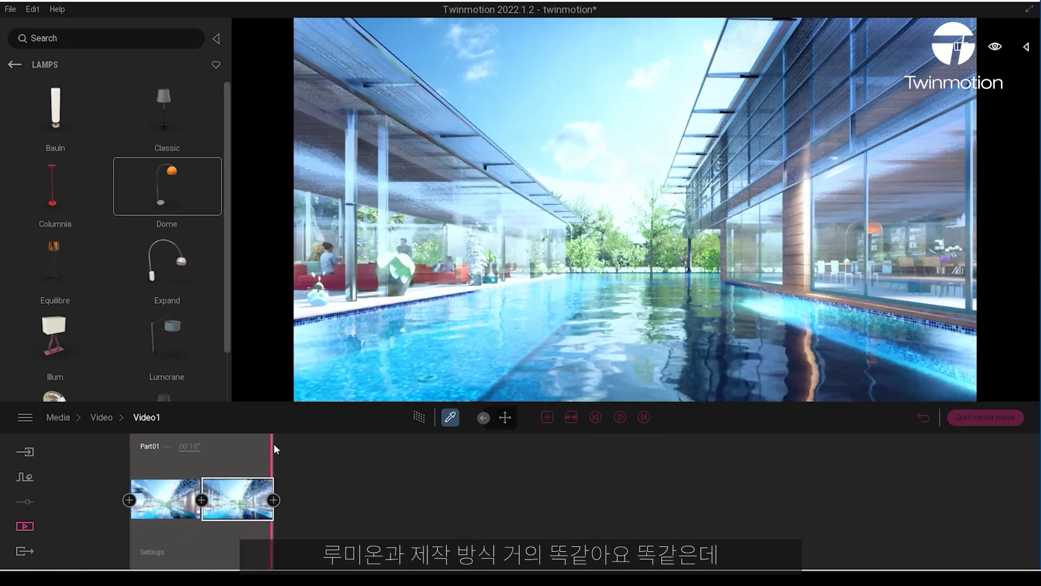
Play back the video clip and return to the top level of the library
{"action": "left_click", "coordinate": [620, 417]}
{"action": "left_click", "coordinate": [15, 64]}
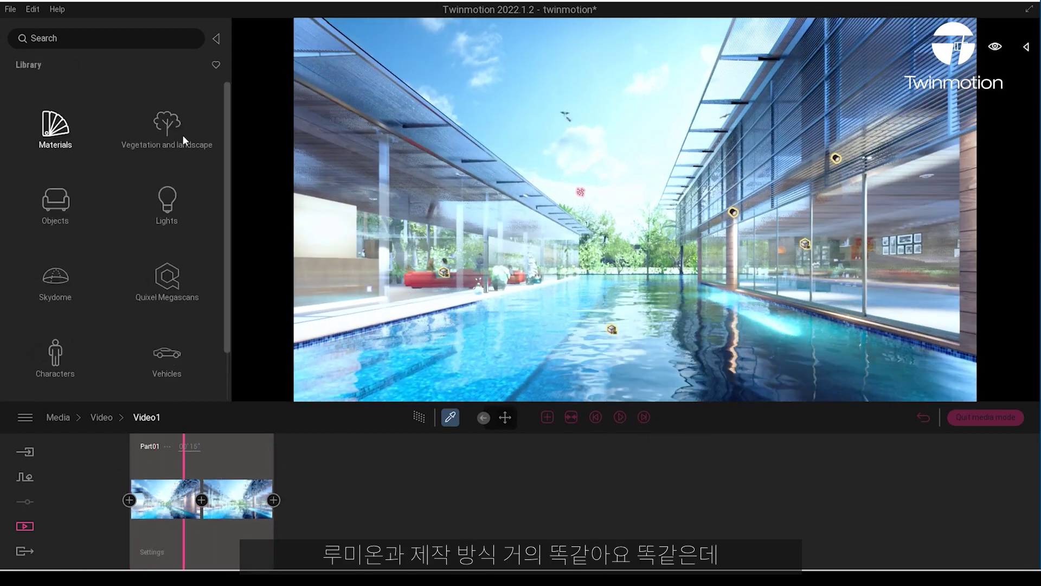
Try Noisy Marble 06 B and Noisy Marble 10 D from Marble and Granite on the wall beside the pool
{"action": "left_click", "coordinate": [48, 126]}
{"action": "scroll", "coordinate": [109, 293], "scroll_direction": "down", "scroll_amount": 2}
{"action": "left_click", "coordinate": [167, 291]}
{"action": "scroll", "coordinate": [173, 334], "scroll_direction": "down", "scroll_amount": 3}
{"action": "scroll", "coordinate": [172, 334], "scroll_direction": "down", "scroll_amount": 8}
{"action": "double_click", "coordinate": [169, 321]}
{"action": "scroll", "coordinate": [135, 346], "scroll_direction": "down", "scroll_amount": 3}
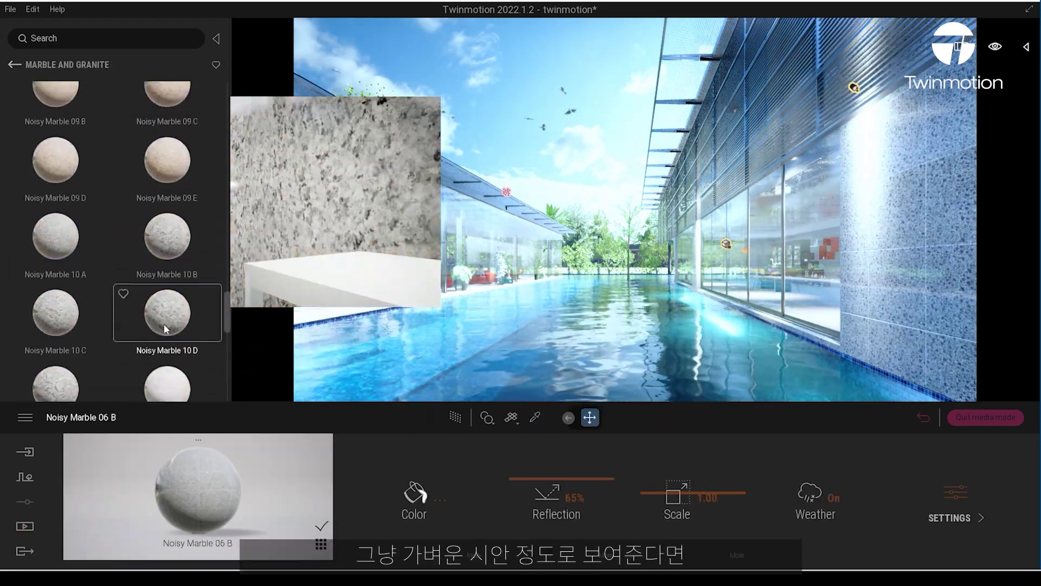
{"action": "double_click", "coordinate": [164, 323]}
Try the Stacked stone 08 material from Stones on the poolside wall
{"action": "left_click", "coordinate": [14, 65]}
{"action": "left_click", "coordinate": [51, 279]}
{"action": "scroll", "coordinate": [109, 217], "scroll_direction": "down", "scroll_amount": 3}
{"action": "double_click", "coordinate": [65, 203]}
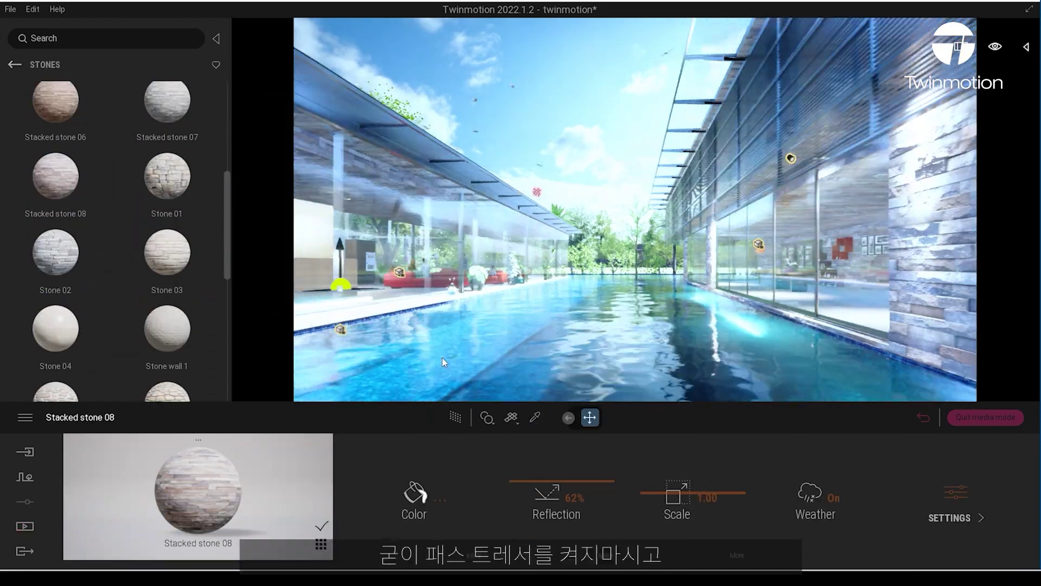
Try several wood materials on the poolside wall, including Rough planks
{"action": "left_click", "coordinate": [14, 64]}
{"action": "left_click", "coordinate": [163, 214]}
{"action": "double_click", "coordinate": [167, 182]}
{"action": "scroll", "coordinate": [147, 322], "scroll_direction": "down", "scroll_amount": 1}
{"action": "scroll", "coordinate": [163, 320], "scroll_direction": "down", "scroll_amount": 3}
{"action": "double_click", "coordinate": [51, 275]}
{"action": "double_click", "coordinate": [51, 191]}
{"action": "left_click", "coordinate": [15, 64]}
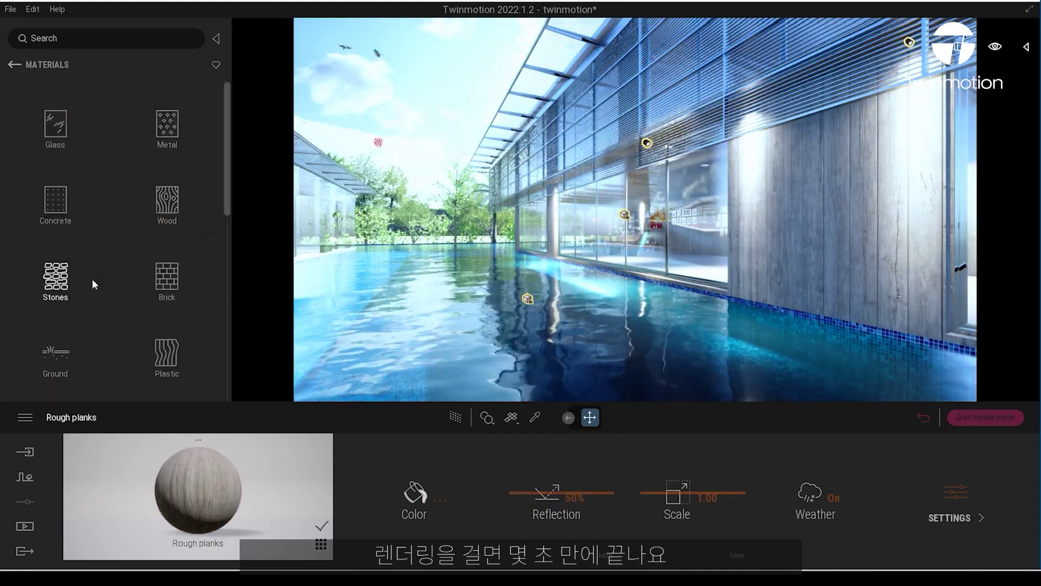
Finish the poolside wall in horizontal wood planks after trying stone, and play back the video clip
{"action": "left_click", "coordinate": [60, 279]}
{"action": "double_click", "coordinate": [51, 349]}
{"action": "double_click", "coordinate": [51, 132]}
{"action": "left_click", "coordinate": [15, 65]}
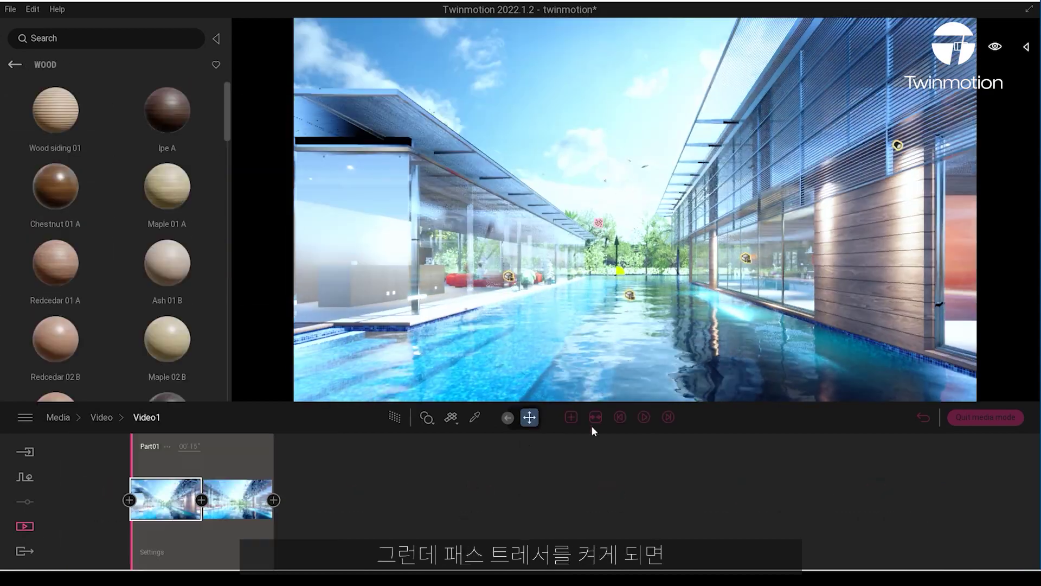
{"action": "left_click", "coordinate": [644, 417]}
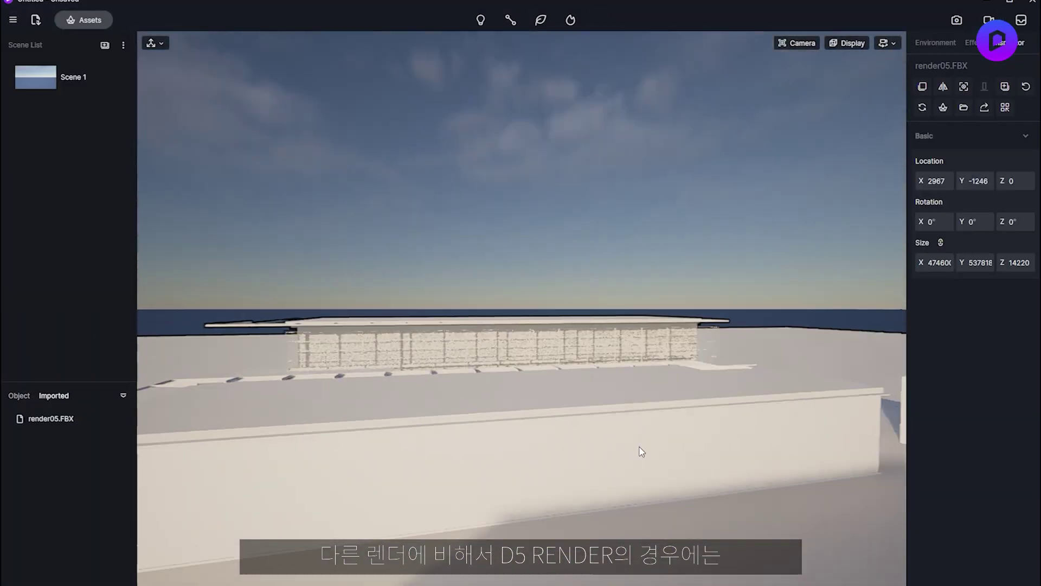
Switch to D5 Render, raise render05.FBX to Z 1471, and update Scene 1 with the view between the two buildings
{"action": "scroll", "coordinate": [708, 425], "scroll_direction": "up", "scroll_amount": 10}
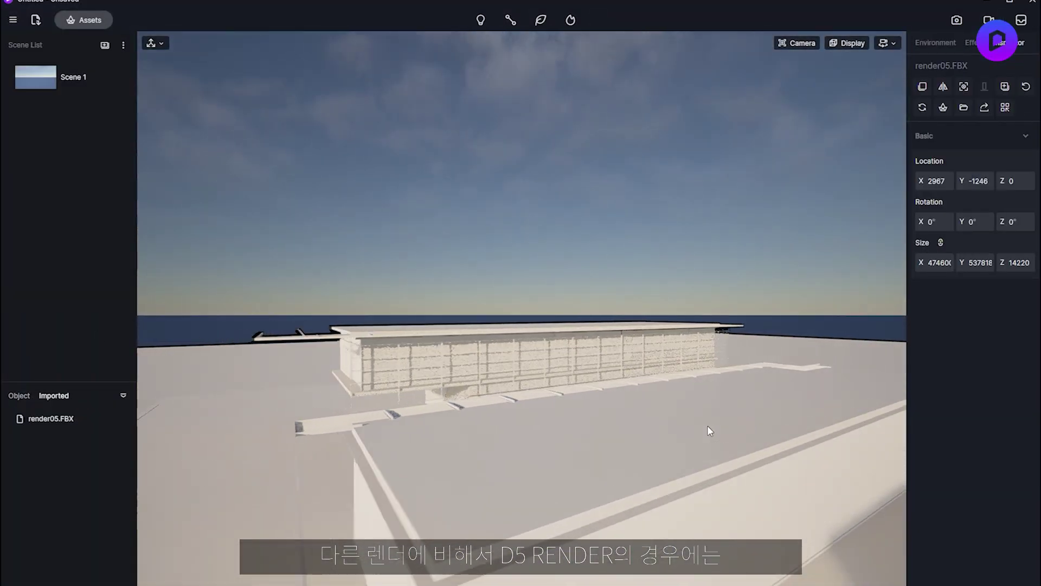
{"action": "left_click_drag", "start_coordinate": [812, 513], "coordinate": [808, 461]}
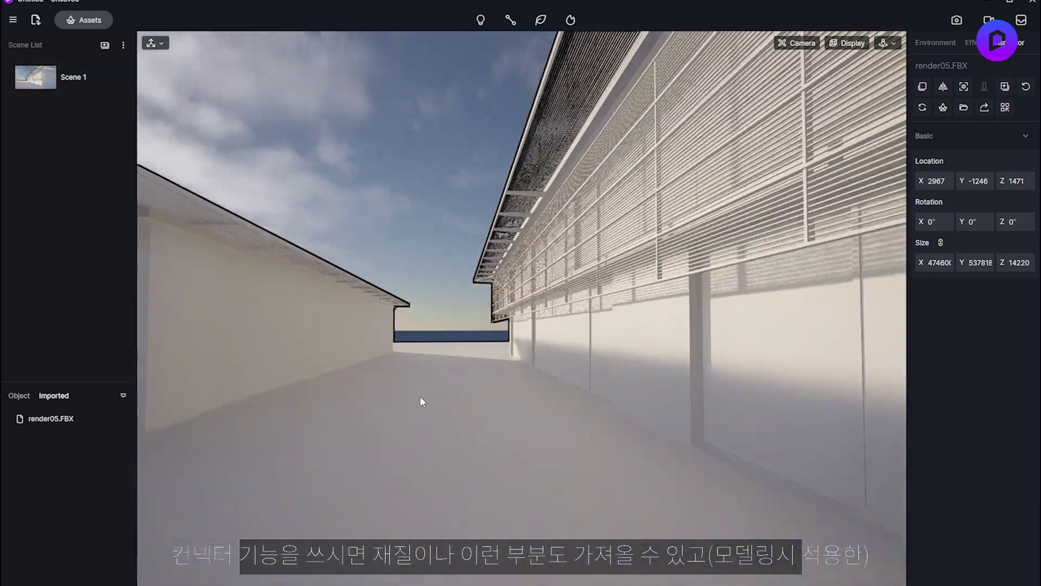
{"action": "left_click", "coordinate": [117, 78]}
Set the Geo and Sky environment to 12:30 PM with a north offset of -34.5° and a cloud amount of 0.43
{"action": "left_click", "coordinate": [936, 43]}
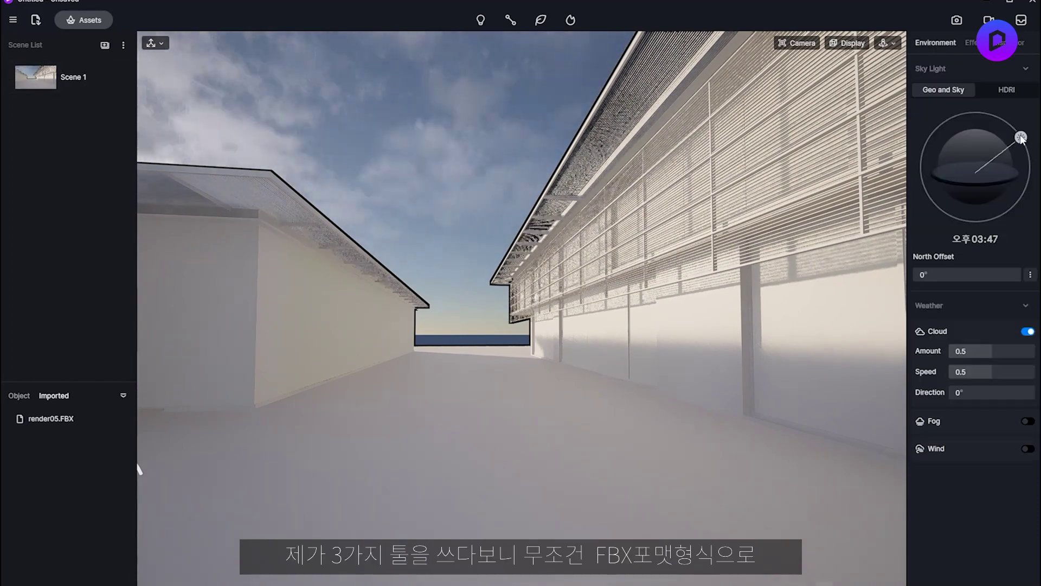
{"action": "left_click", "coordinate": [1007, 90]}
{"action": "left_click", "coordinate": [1029, 391]}
{"action": "left_click", "coordinate": [944, 89]}
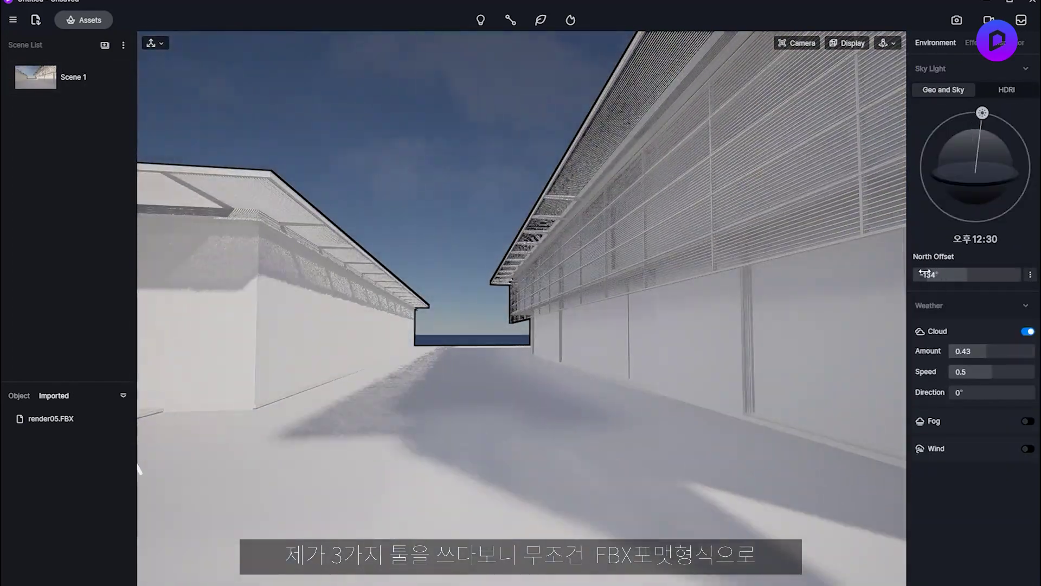
Apply the Water material from the Others assets to the pool surface between the buildings
{"action": "left_click", "coordinate": [83, 20]}
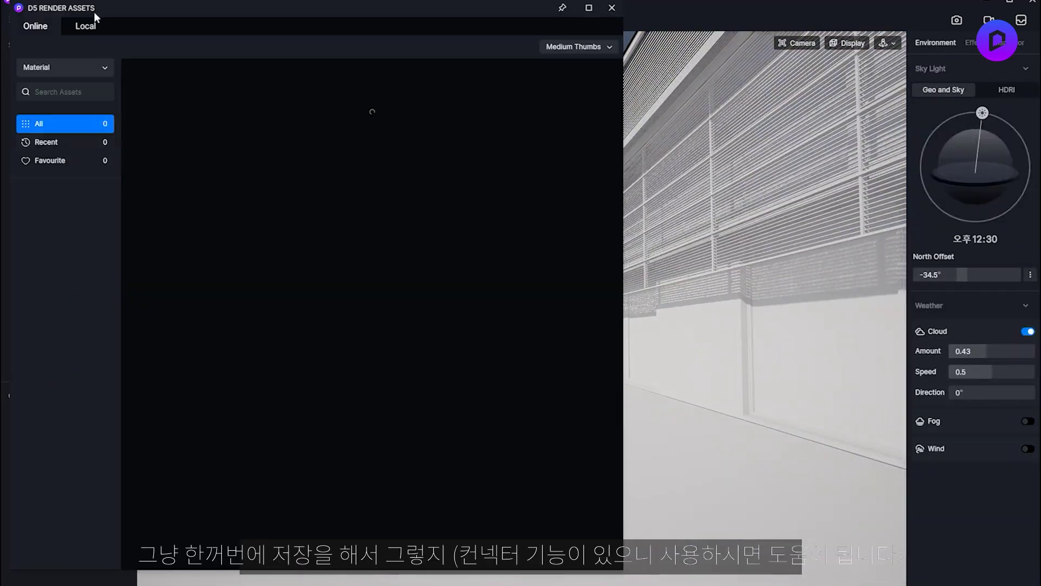
{"action": "left_click", "coordinate": [37, 397]}
{"action": "left_click_drag", "start_coordinate": [430, 232], "coordinate": [728, 481]}
{"action": "scroll", "coordinate": [380, 271], "scroll_direction": "down", "scroll_amount": 3}
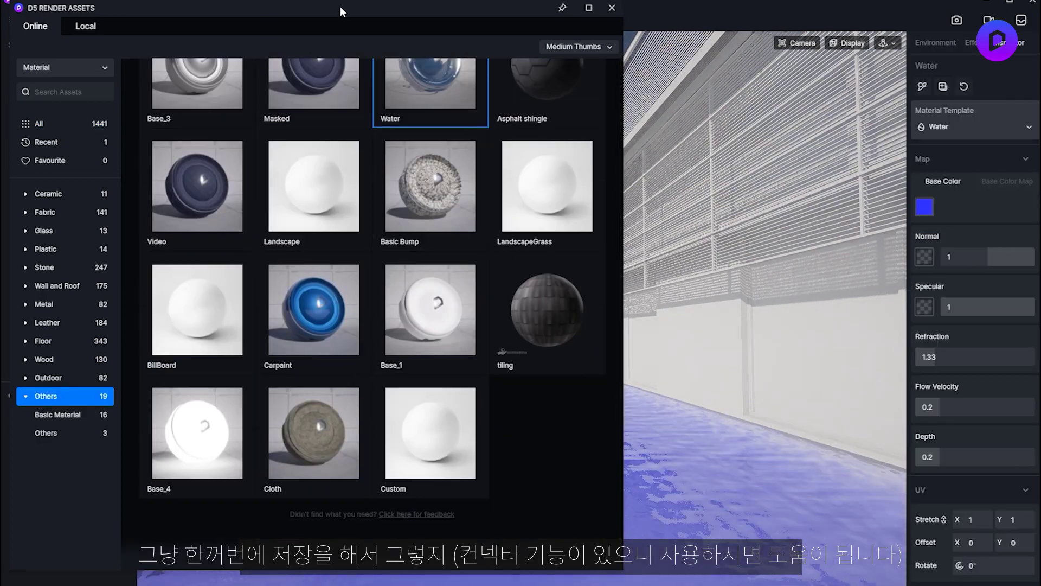
Change the water's base colour to light blue, about H 206, S 58, V 80
{"action": "left_click_drag", "start_coordinate": [305, 4], "coordinate": [202, 21]}
{"action": "left_click", "coordinate": [925, 207]}
{"action": "left_click_drag", "start_coordinate": [1015, 238], "coordinate": [971, 255]}
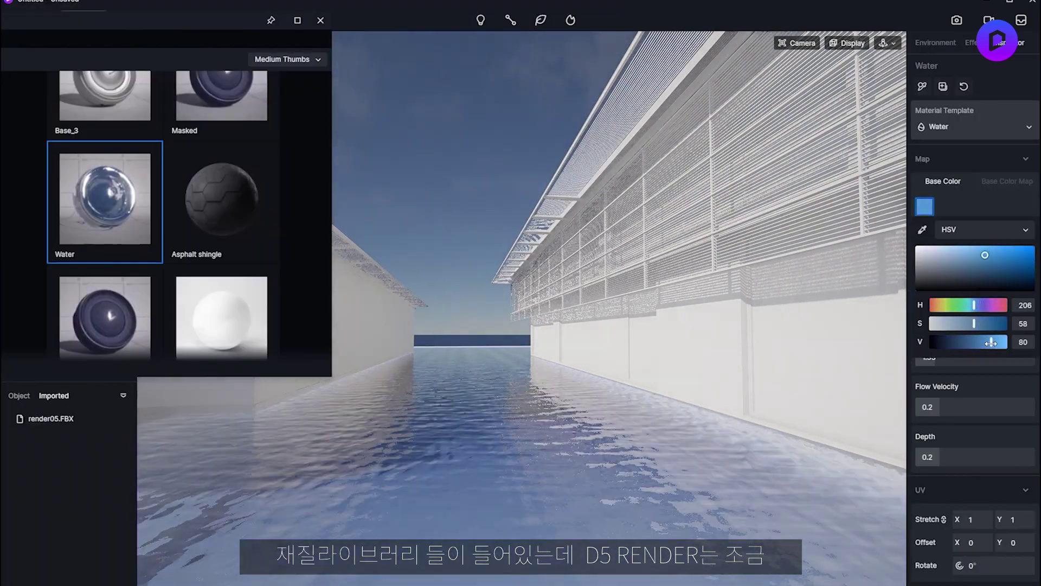
Apply the Normal Glass material to the glazed walls of the buildings on both sides of the pool
{"action": "left_click", "coordinate": [20, 53]}
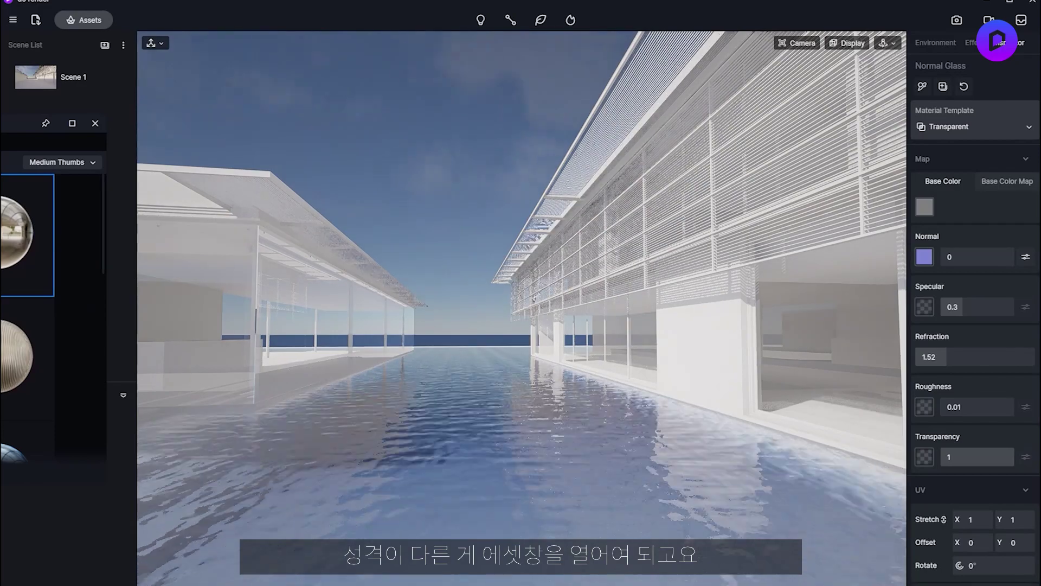
{"action": "left_click_drag", "start_coordinate": [25, 233], "coordinate": [869, 338]}
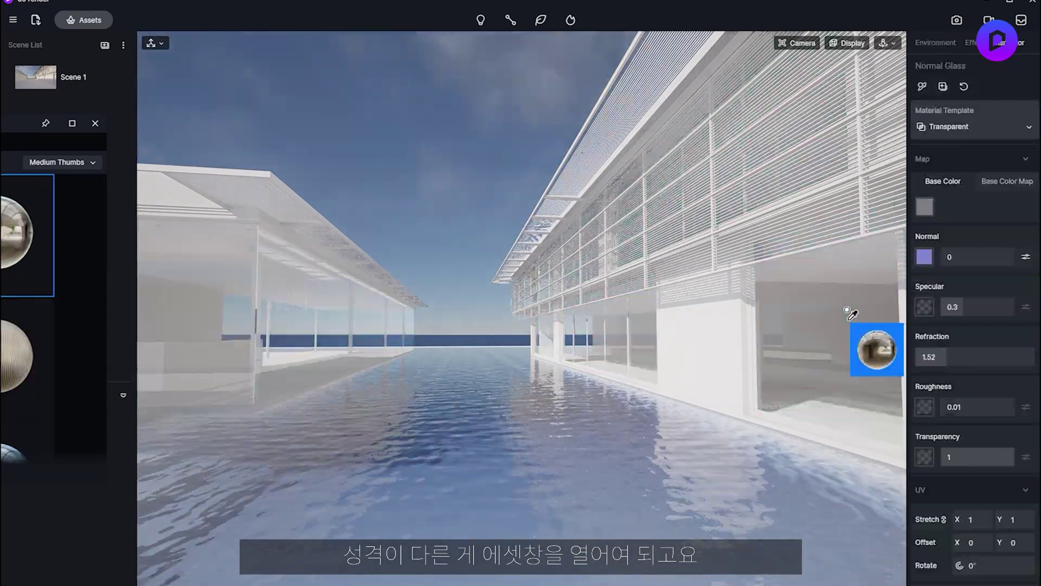
{"action": "left_click_drag", "start_coordinate": [879, 347], "coordinate": [846, 341]}
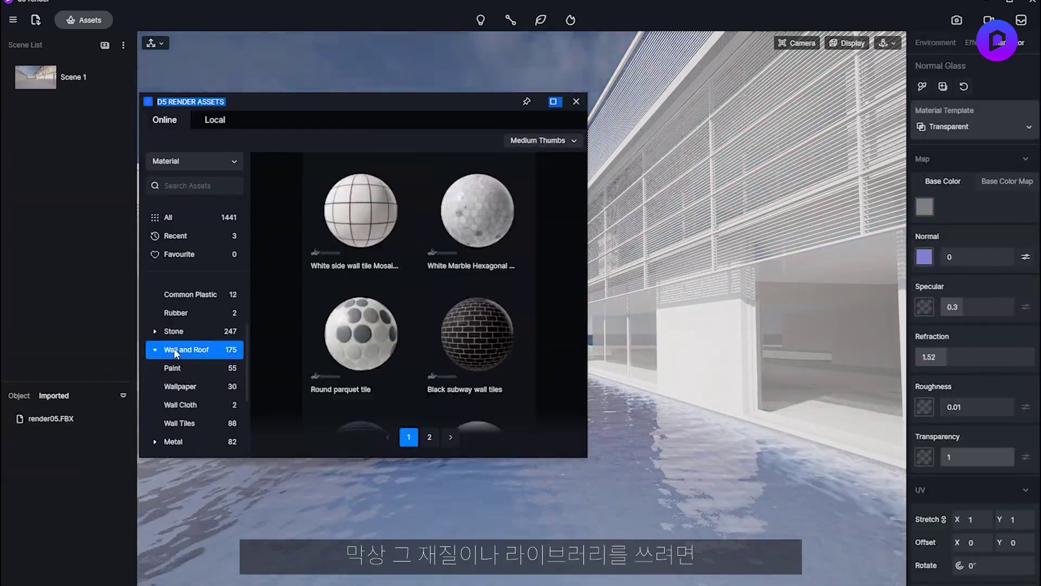
Apply the Light Brown Striped Marble material from Stone to the solid wall between the poolside windows
{"action": "left_click", "coordinate": [173, 331]}
{"action": "left_click_drag", "start_coordinate": [361, 332], "coordinate": [713, 378]}
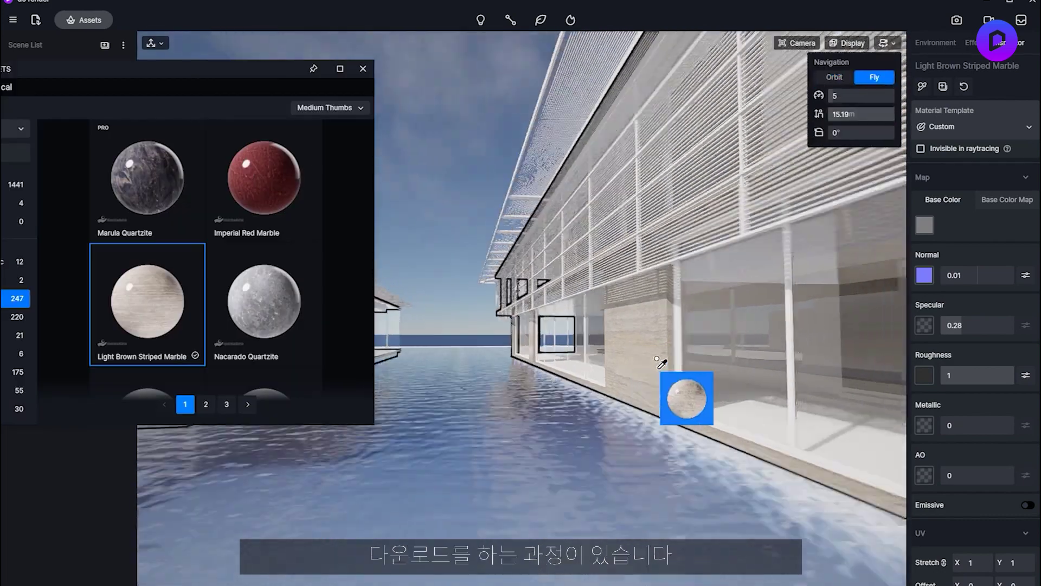
{"action": "left_click_drag", "start_coordinate": [662, 360], "coordinate": [602, 374]}
Apply the Brushed aluminum alloy02 material from Metal to the metalwork above the poolside glazing
{"action": "left_click", "coordinate": [16, 397]}
{"action": "scroll", "coordinate": [244, 244], "scroll_direction": "down", "scroll_amount": 2}
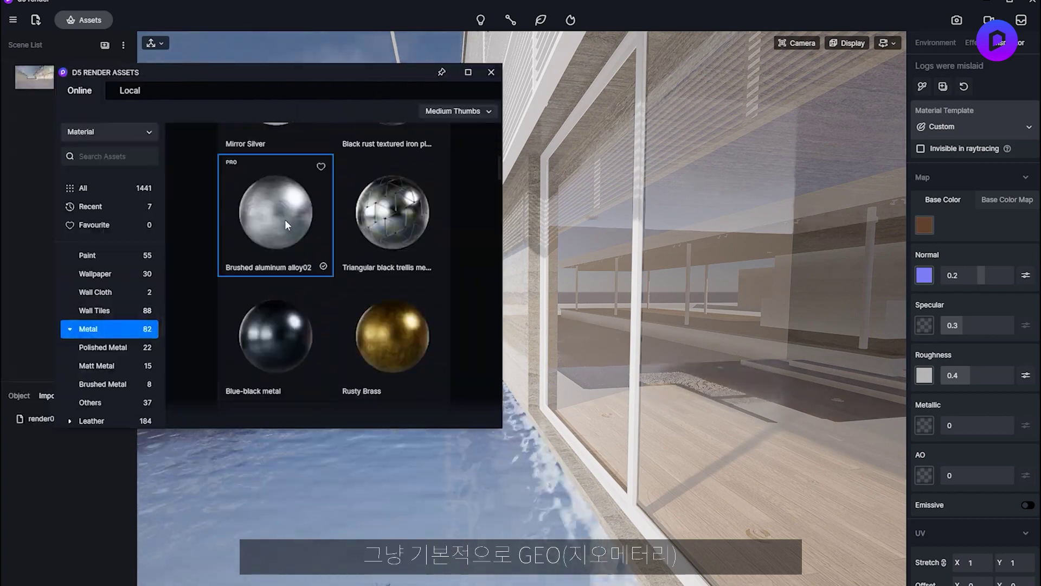
{"action": "mouse_move", "coordinate": [285, 220]}
{"action": "left_mouse_down"}
{"action": "mouse_move", "coordinate": [539, 97]}
{"action": "mouse_move", "coordinate": [435, 418]}
{"action": "mouse_move", "coordinate": [511, 105]}
{"action": "left_mouse_up"}
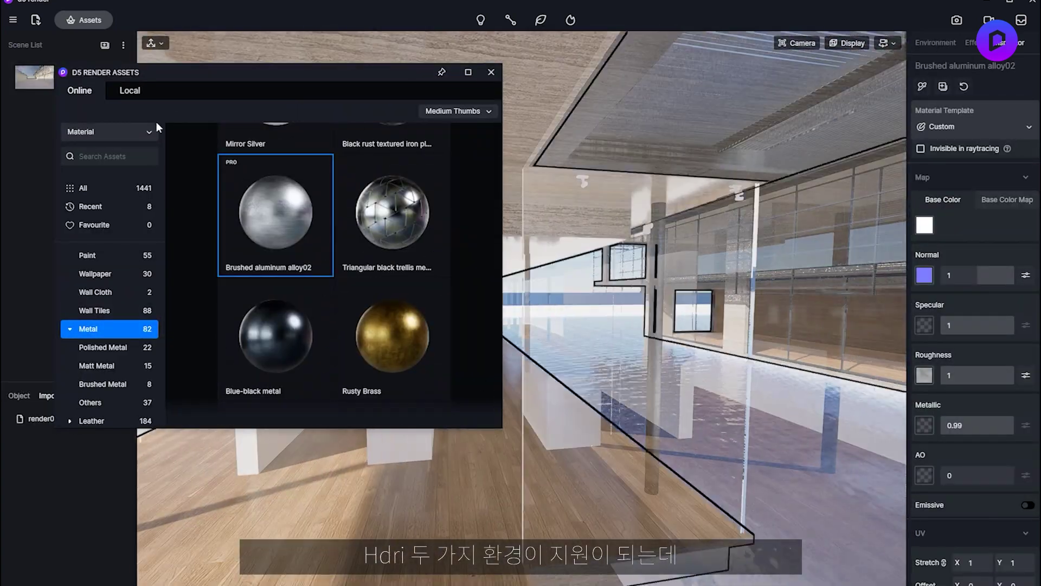
Apply the Ebony wood material to the long counter blocks inside the building
{"action": "left_click", "coordinate": [92, 371]}
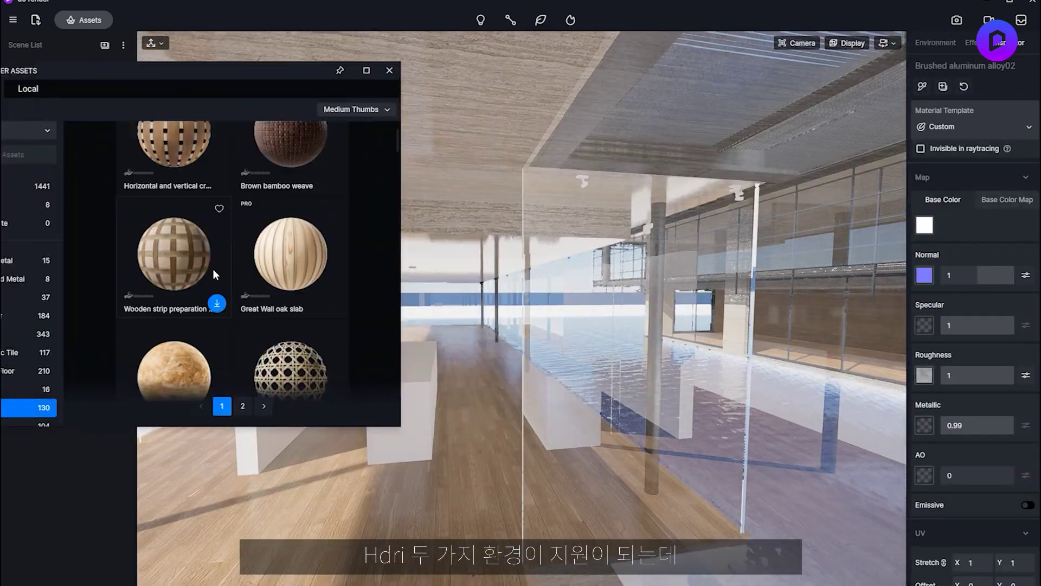
{"action": "scroll", "coordinate": [213, 268], "scroll_direction": "down", "scroll_amount": 5}
{"action": "left_click_drag", "start_coordinate": [290, 312], "coordinate": [416, 434]}
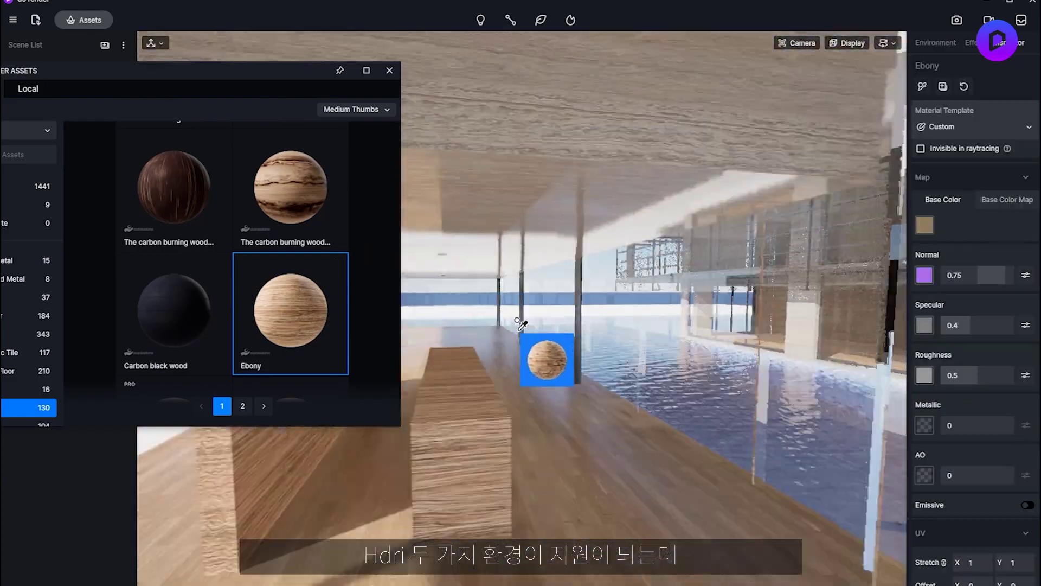